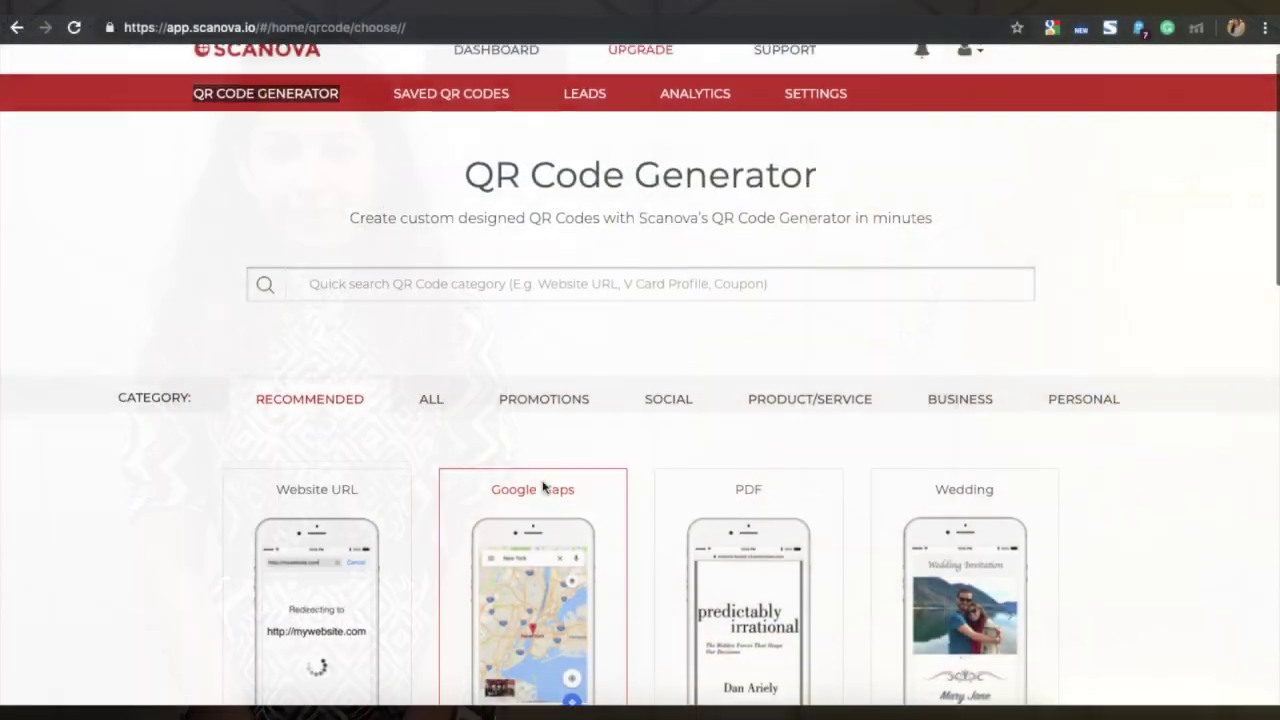
# Scroll the QR Code Generator to the Website URL, Google Maps, PDF and Wedding category cards.
pyautogui.scroll(-1, 543, 487)
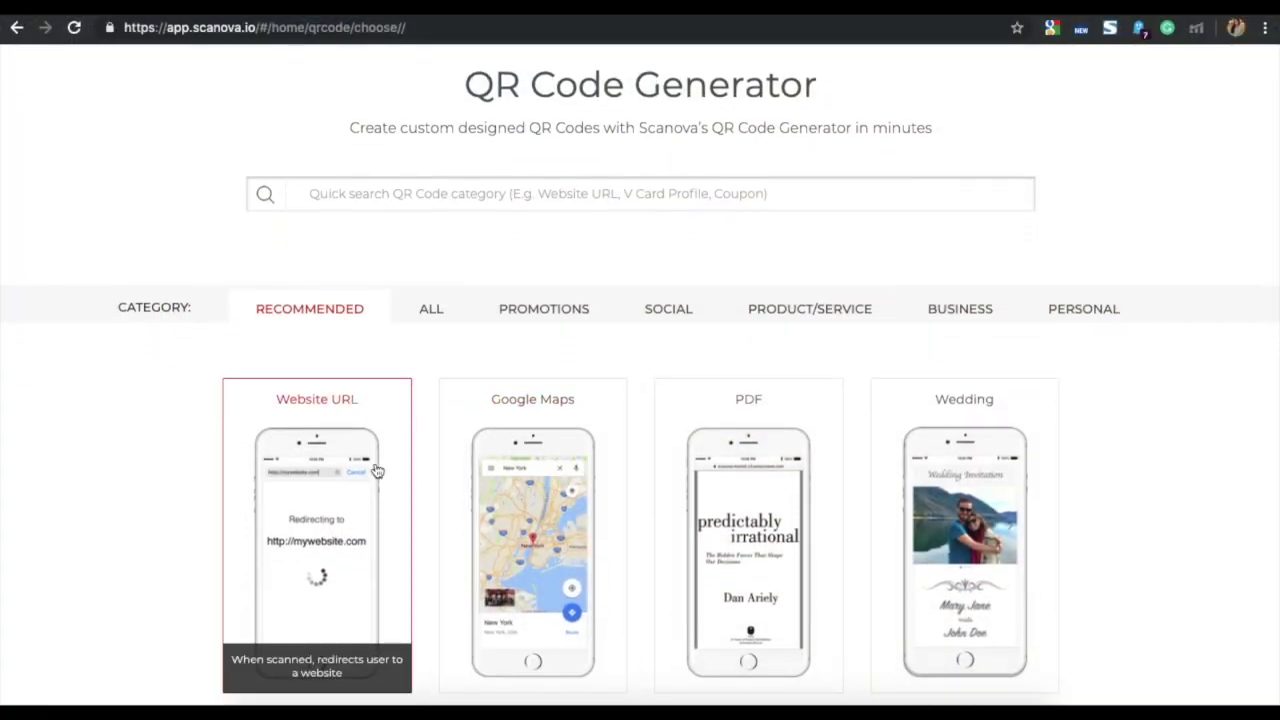
pyautogui.click(377, 471)
pyautogui.click(565, 320)
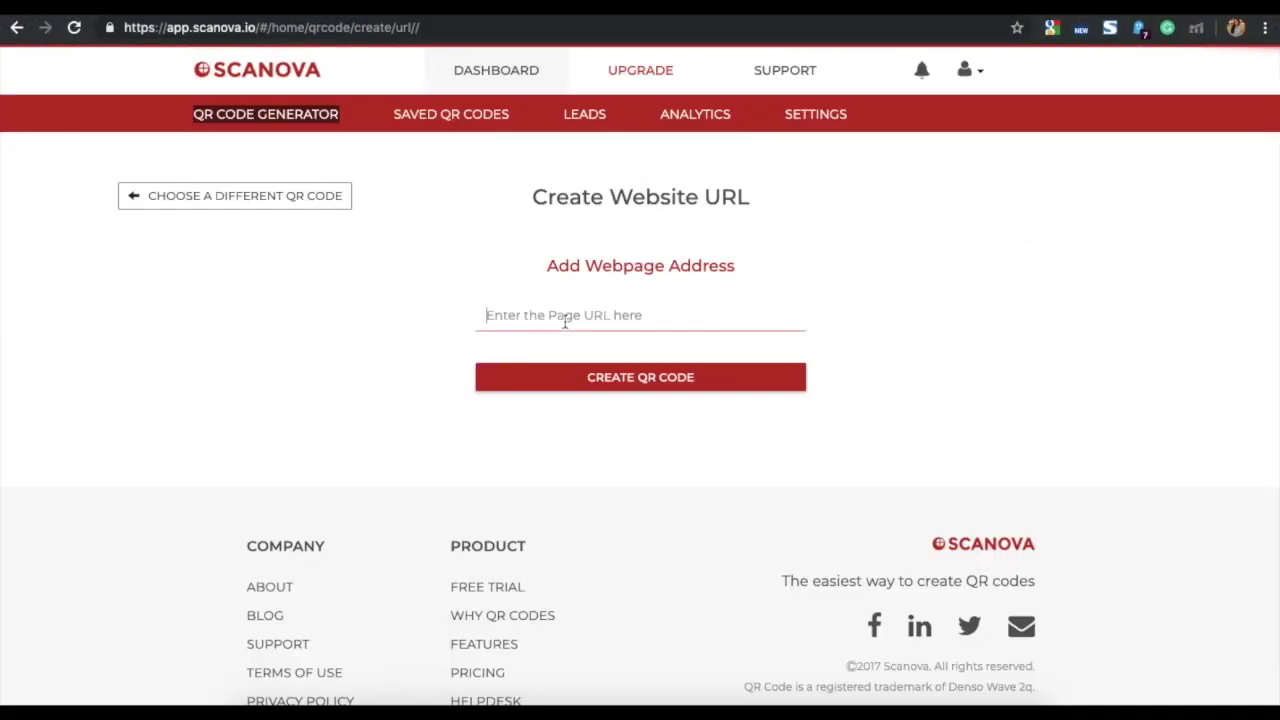
pyautogui.click(579, 386)
pyautogui.write('Rc')
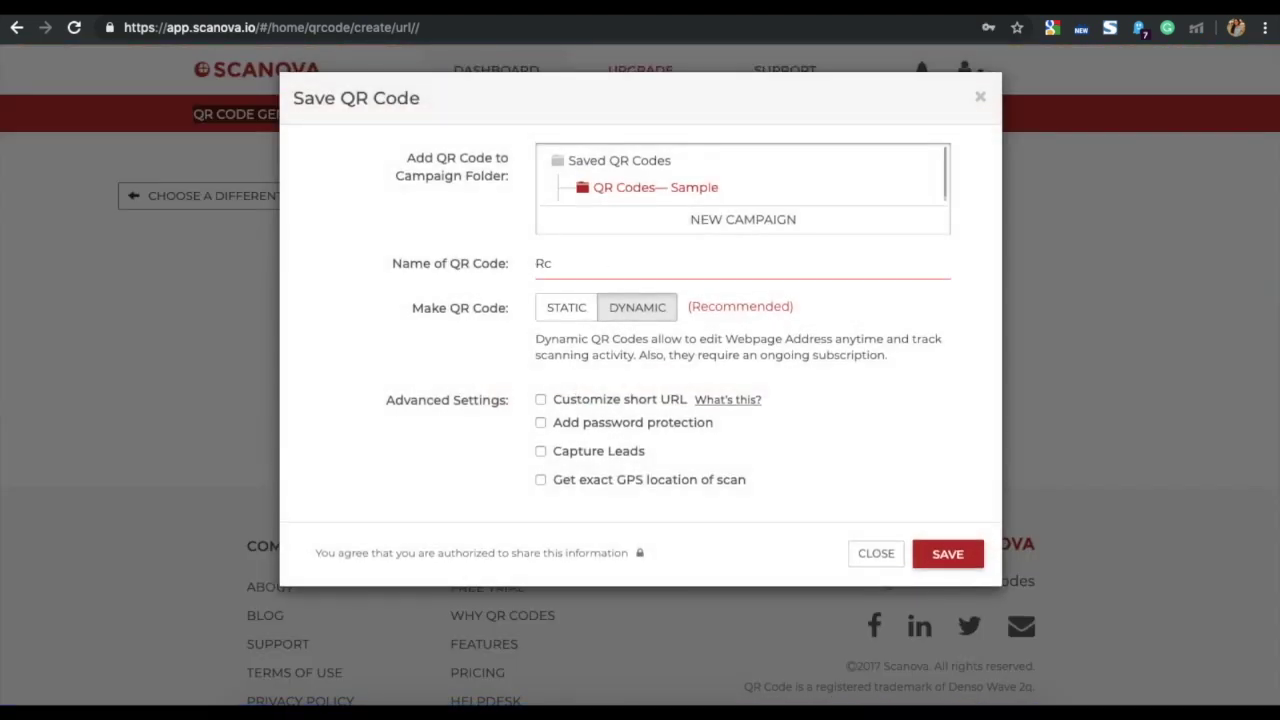
pyautogui.press('BackSpace')
pyautogui.press('BackSpace')
pyautogui.write('W')
pyautogui.click(941, 557)
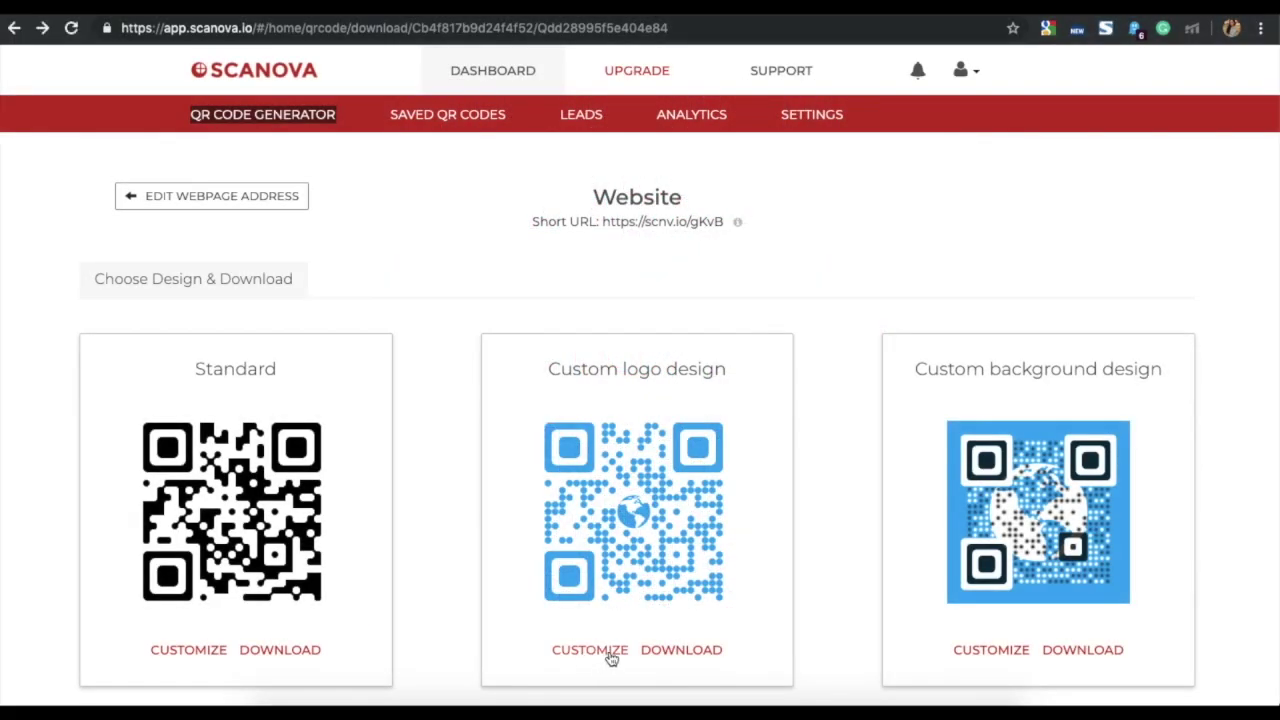
# Open the Custom logo design editor, browse templates and a text logo, then keep the globe image.
pyautogui.click(610, 655)
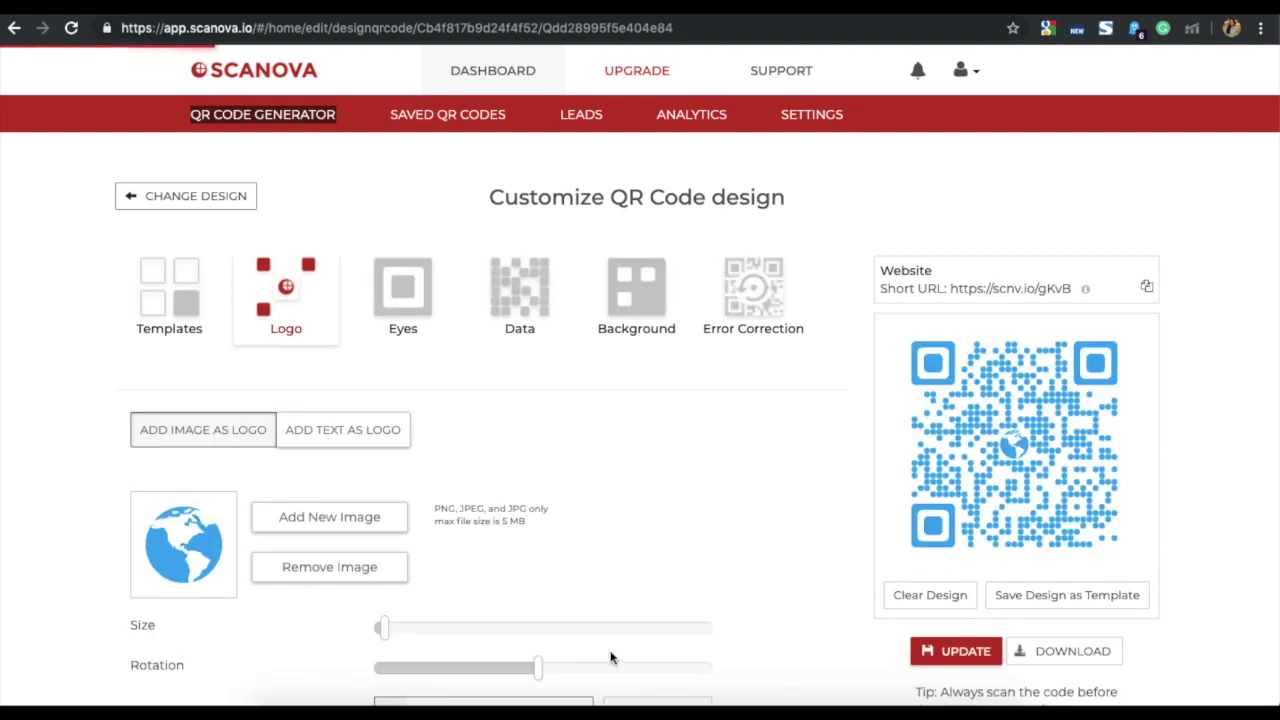
pyautogui.scroll(-2, 610, 657)
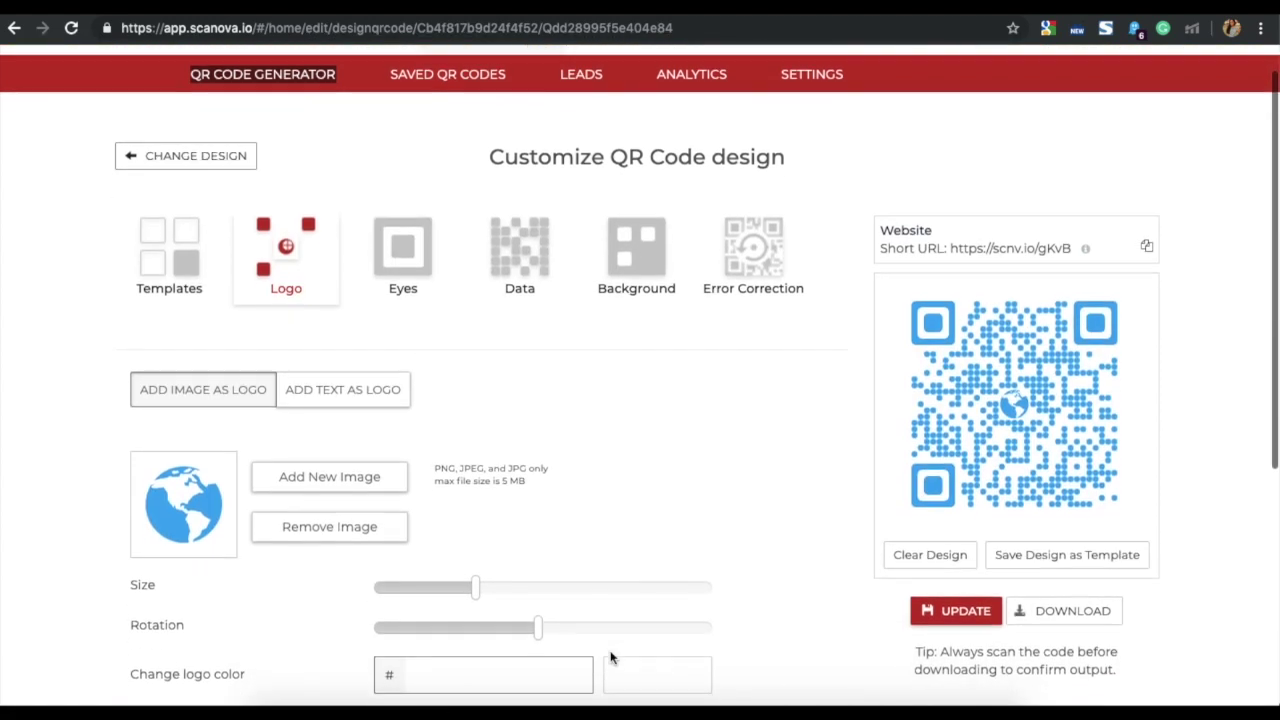
pyautogui.scroll(-3, 610, 657)
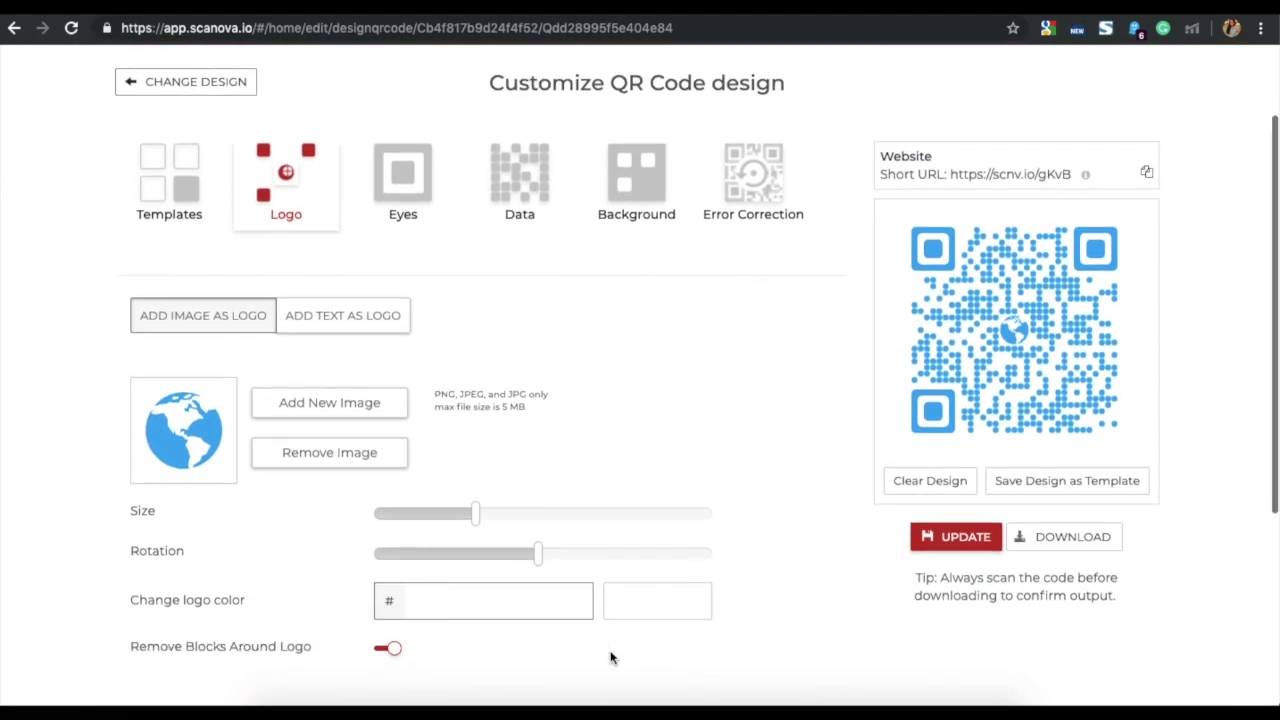
pyautogui.click(193, 223)
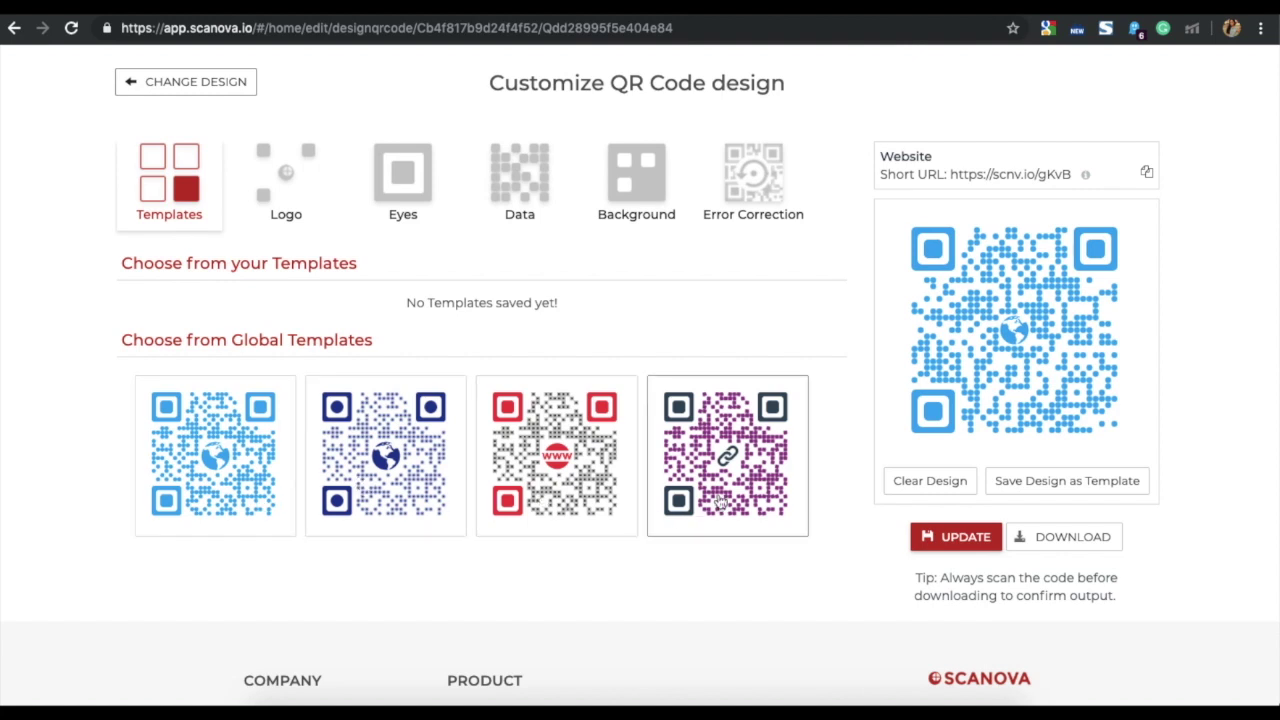
pyautogui.click(300, 190)
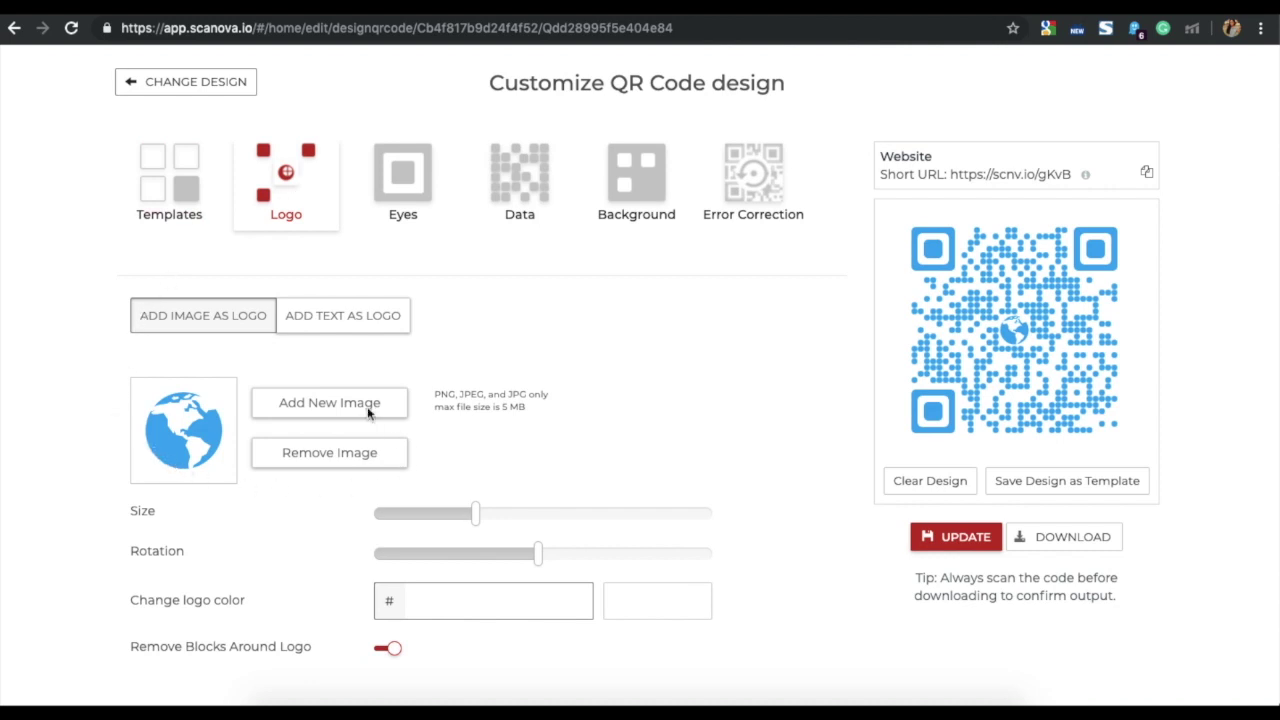
pyautogui.click(368, 321)
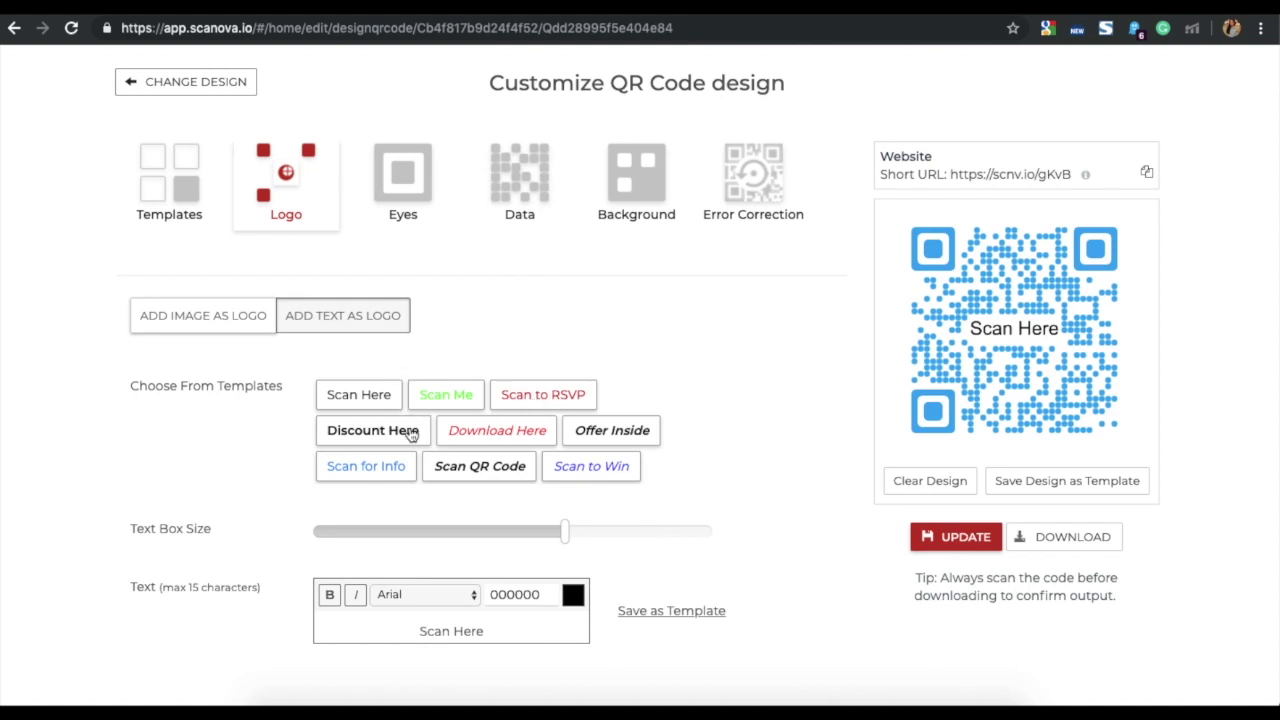
pyautogui.click(228, 327)
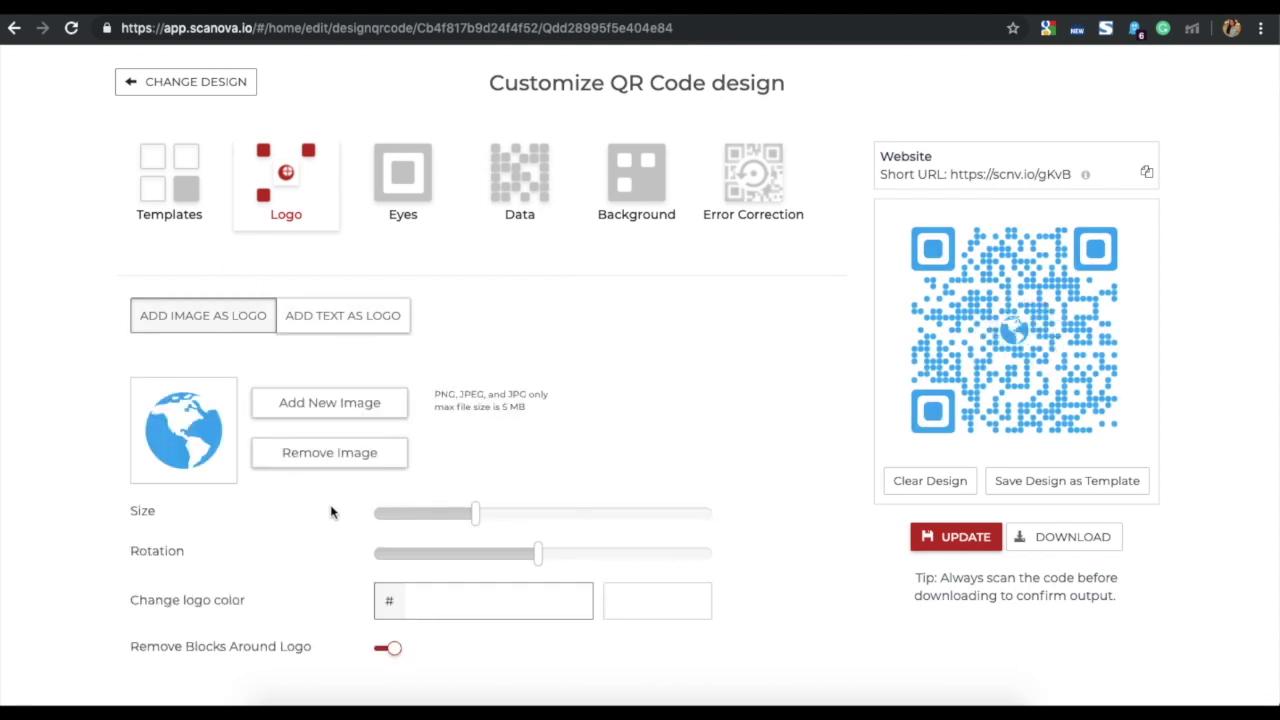
# Enlarge and slightly tilt the globe logo and set its colour to FFFFFF.
pyautogui.scroll(-1, 476, 441)
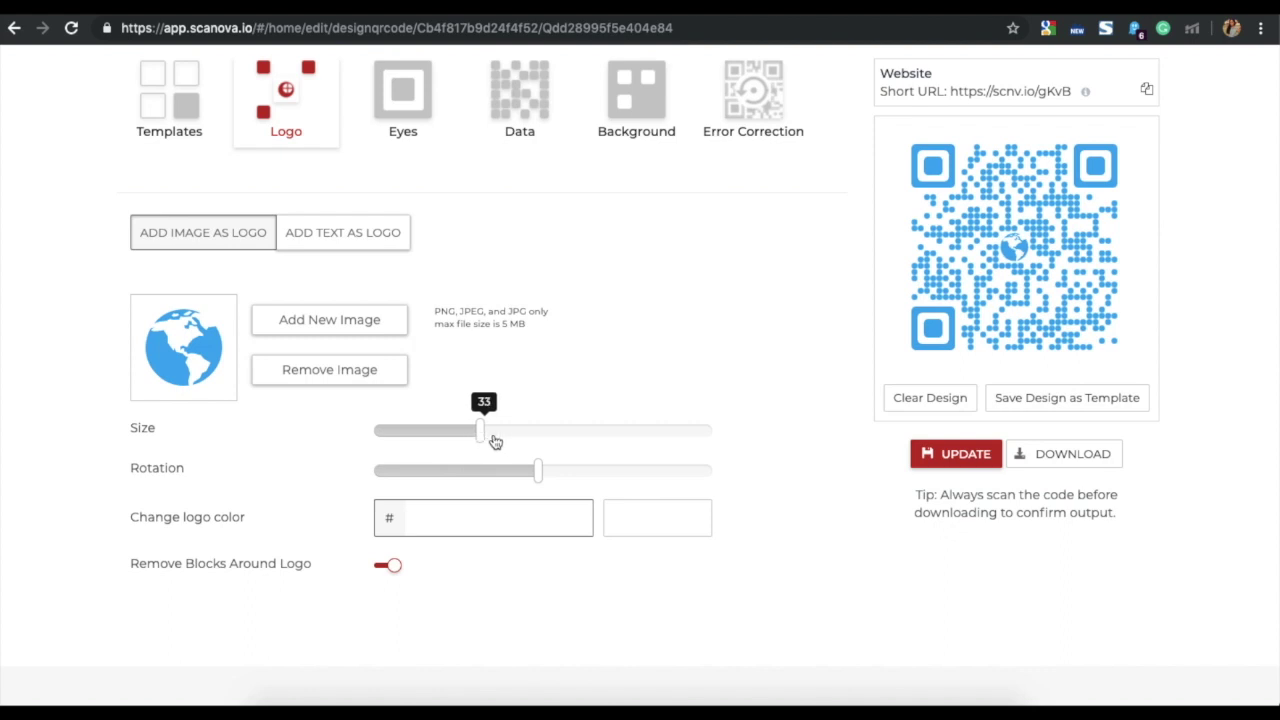
pyautogui.moveTo(495, 441); pyautogui.dragTo(498, 443)
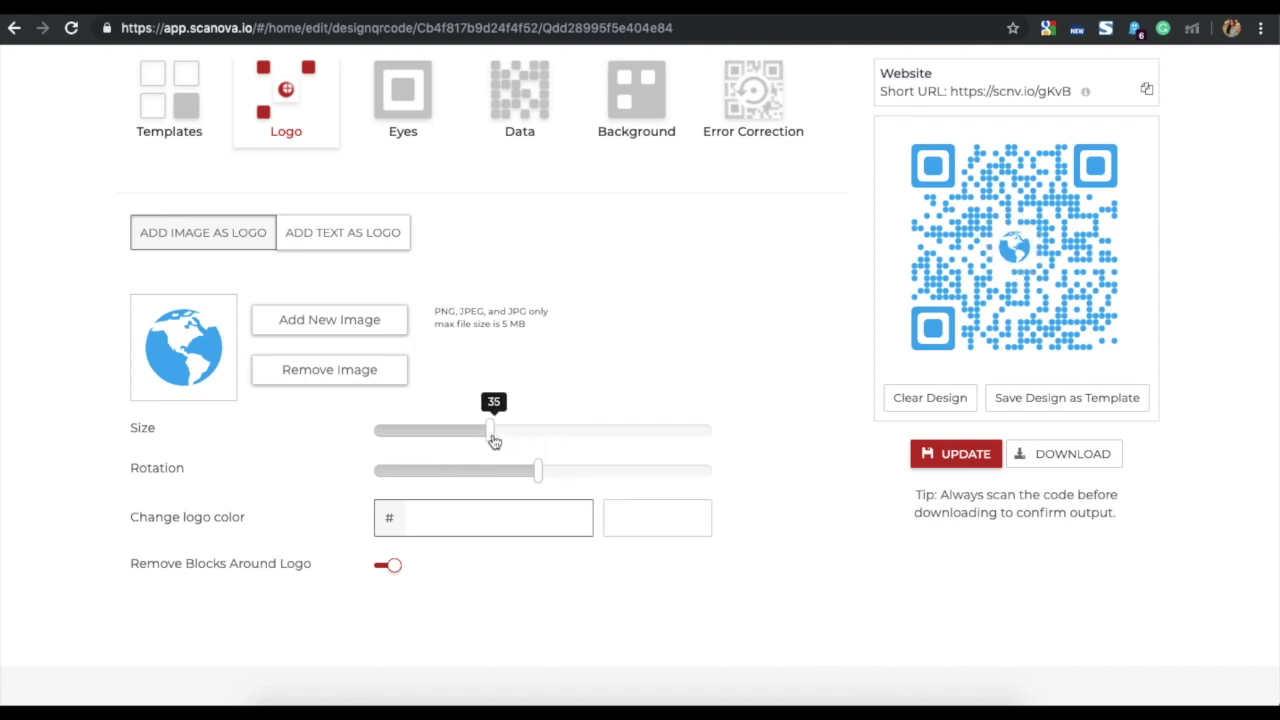
pyautogui.moveTo(542, 481); pyautogui.dragTo(537, 483)
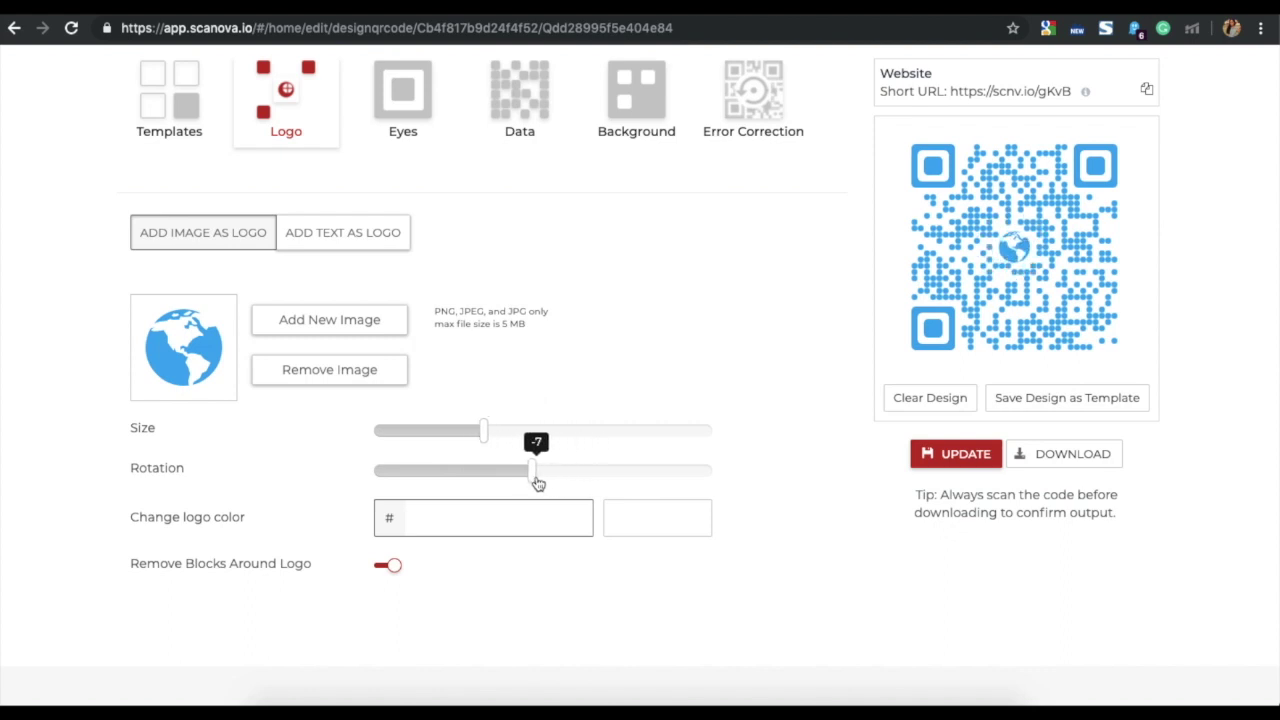
pyautogui.click(671, 536)
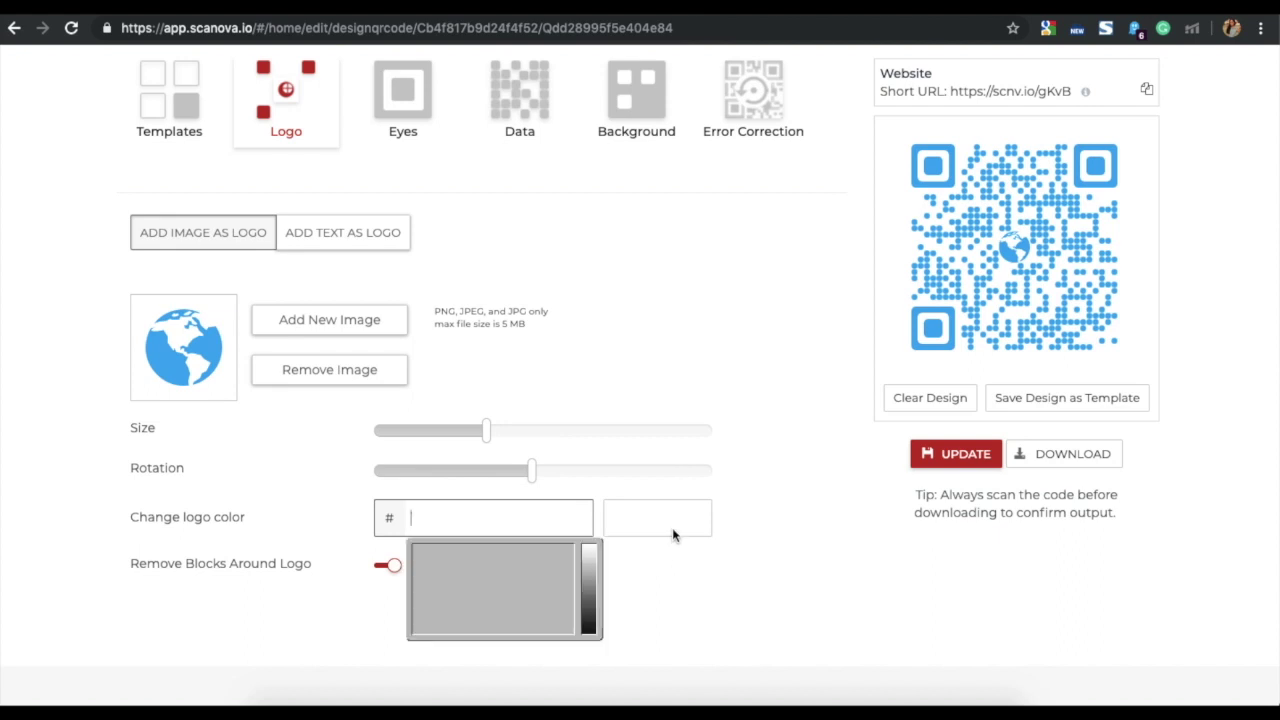
pyautogui.write('FFFFFF')
pyautogui.click(417, 92)
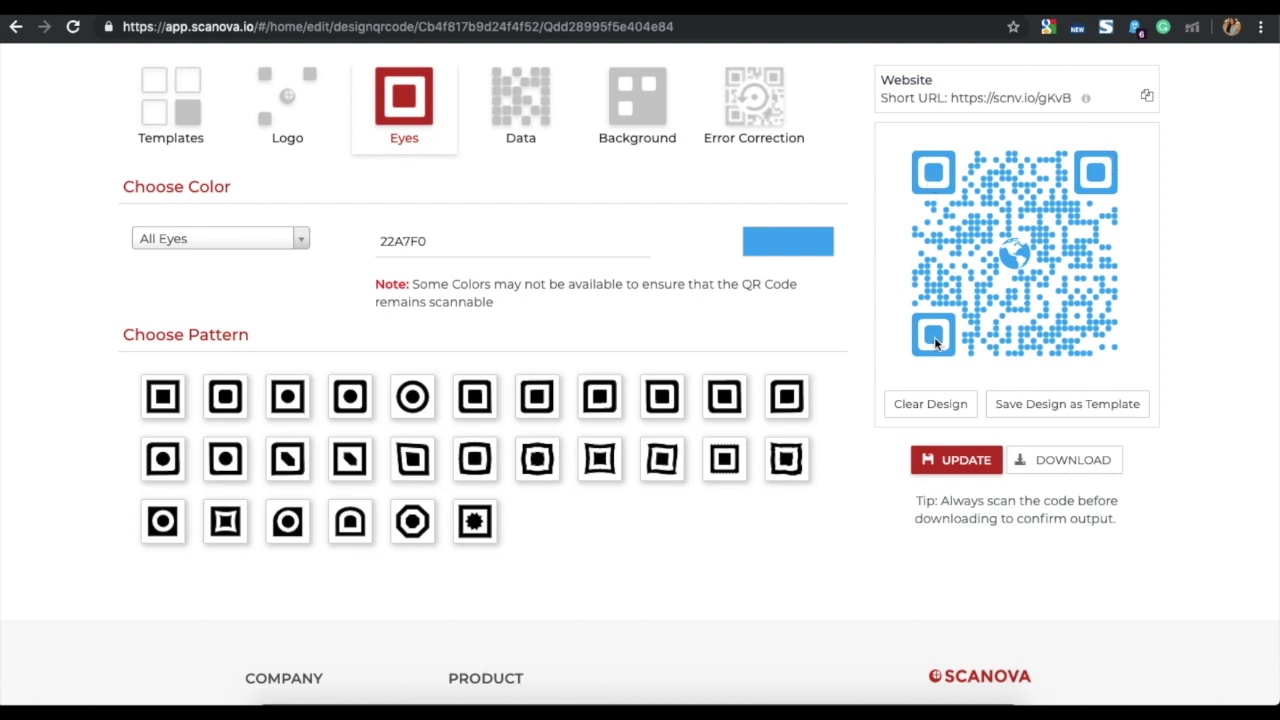
# Make the QR code's eyes magenta (C34FA8) with the circle pattern.
pyautogui.click(823, 240)
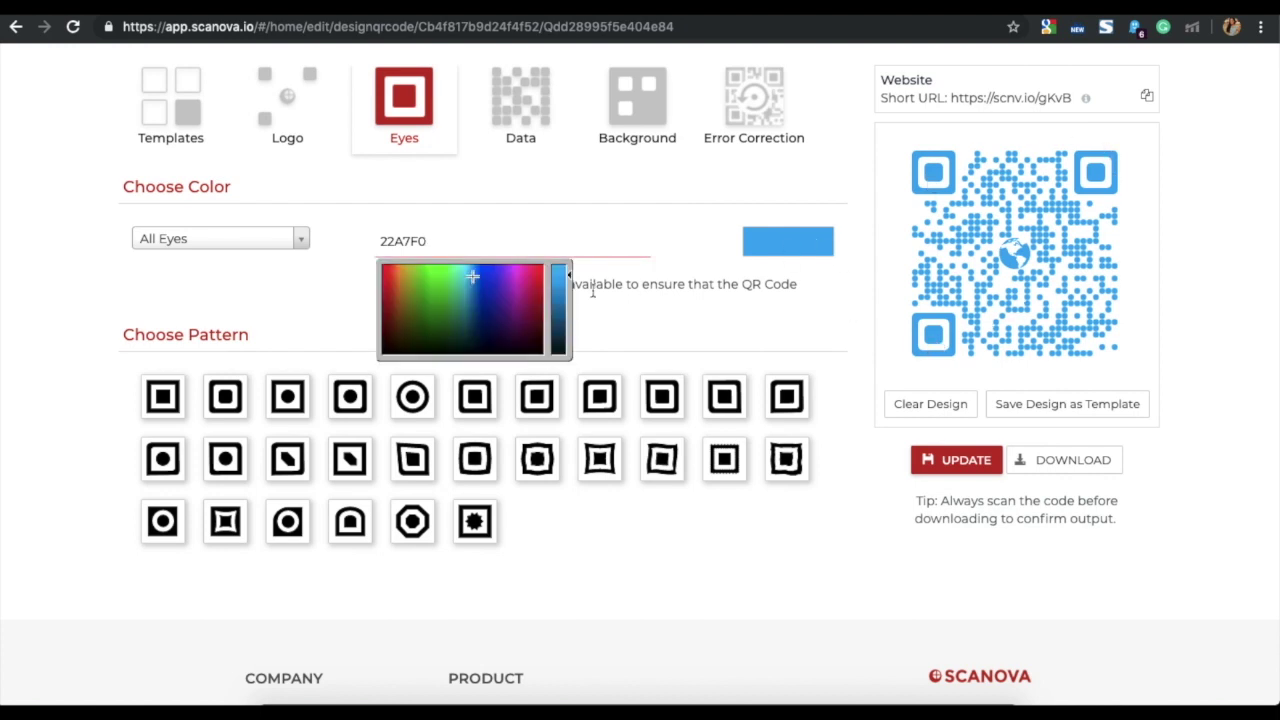
pyautogui.click(522, 309)
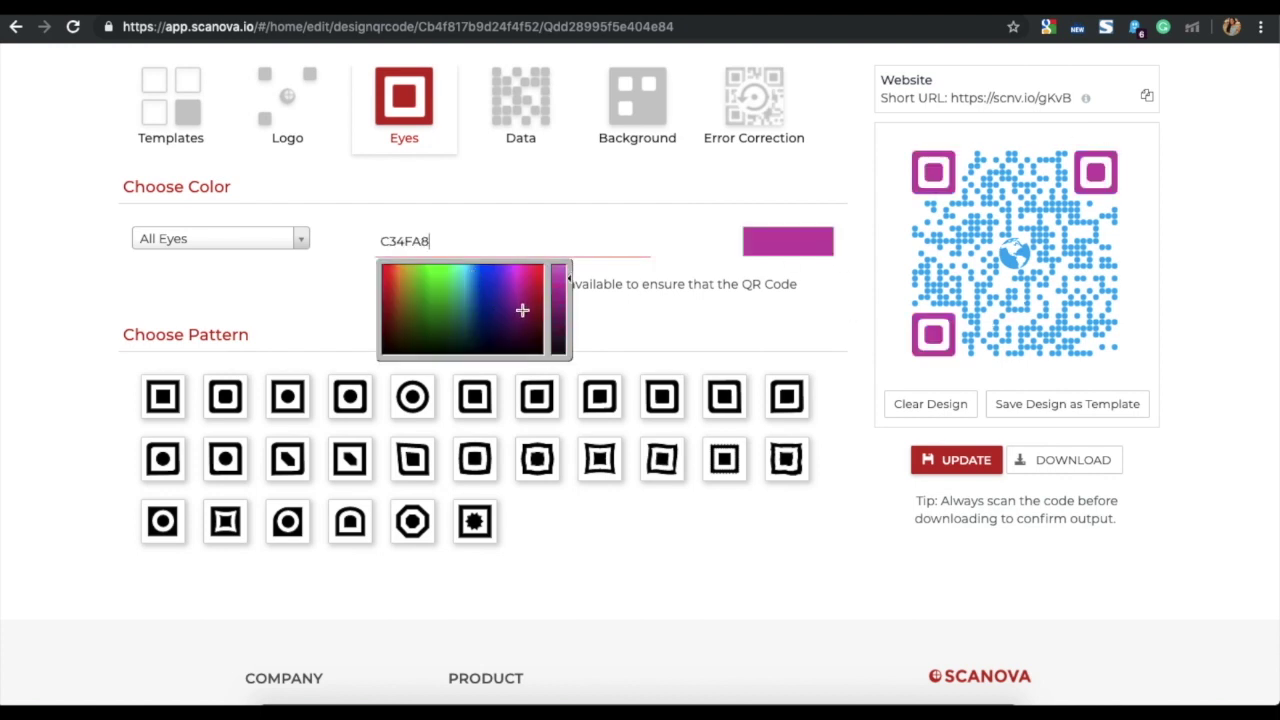
pyautogui.click(419, 402)
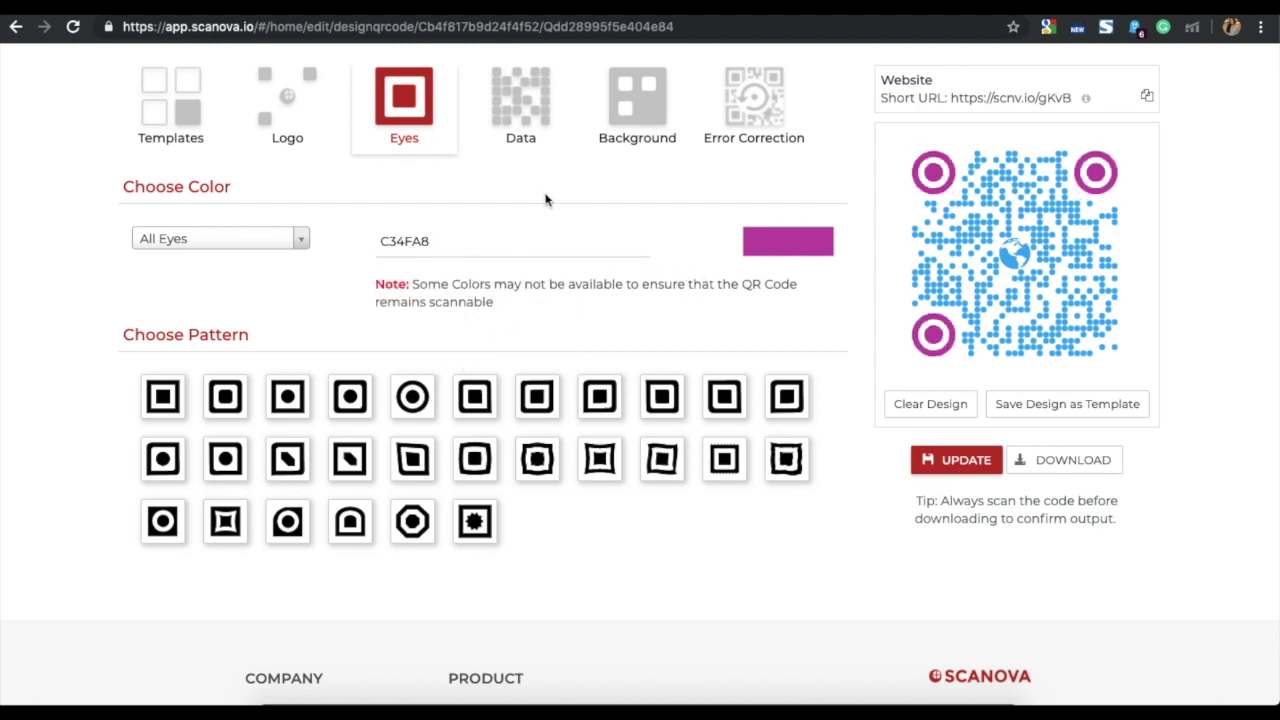
pyautogui.click(524, 113)
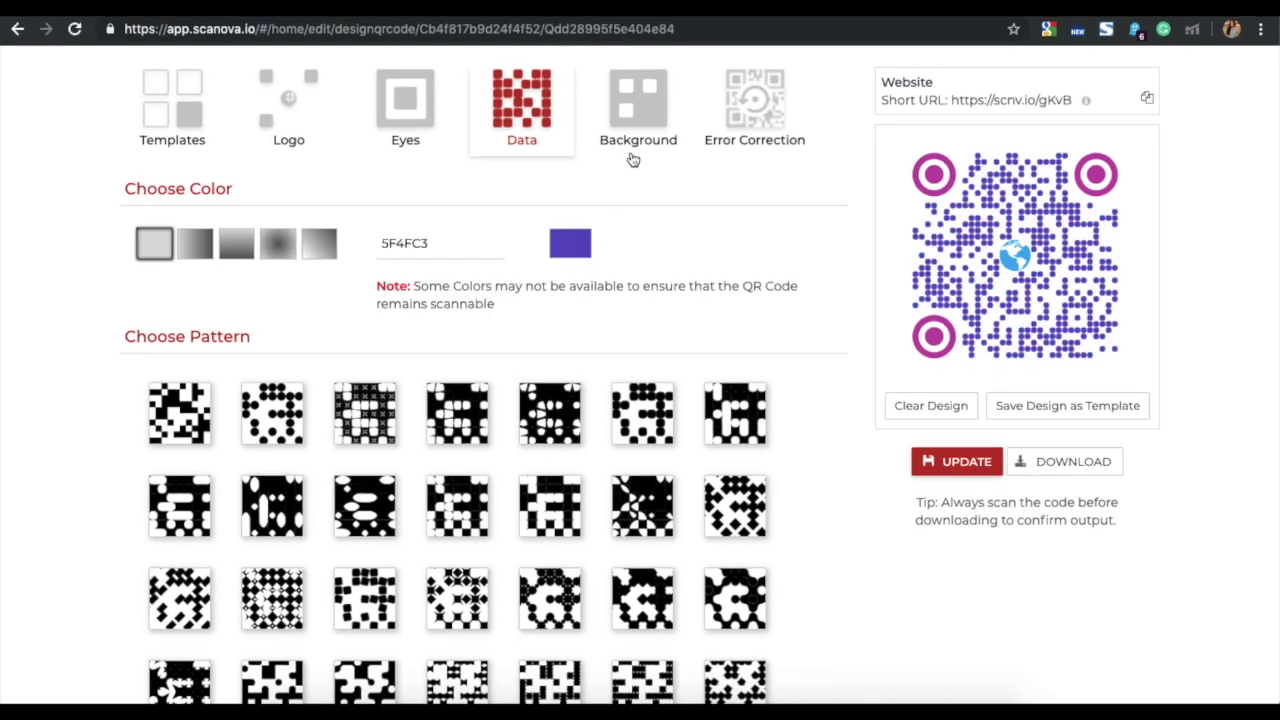
# Keep the white background, then update and download the purple-and-magenta QR design.
pyautogui.click(640, 141)
pyautogui.click(223, 306)
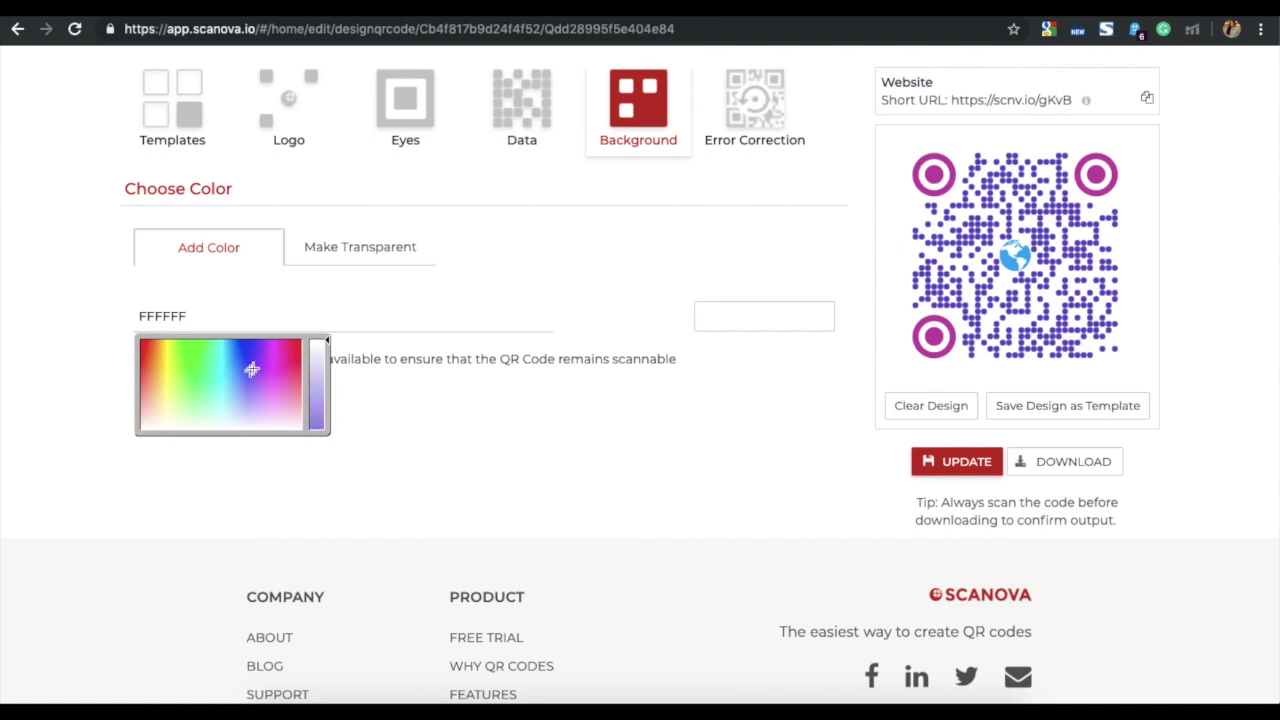
pyautogui.moveTo(231, 373); pyautogui.dragTo(218, 383)
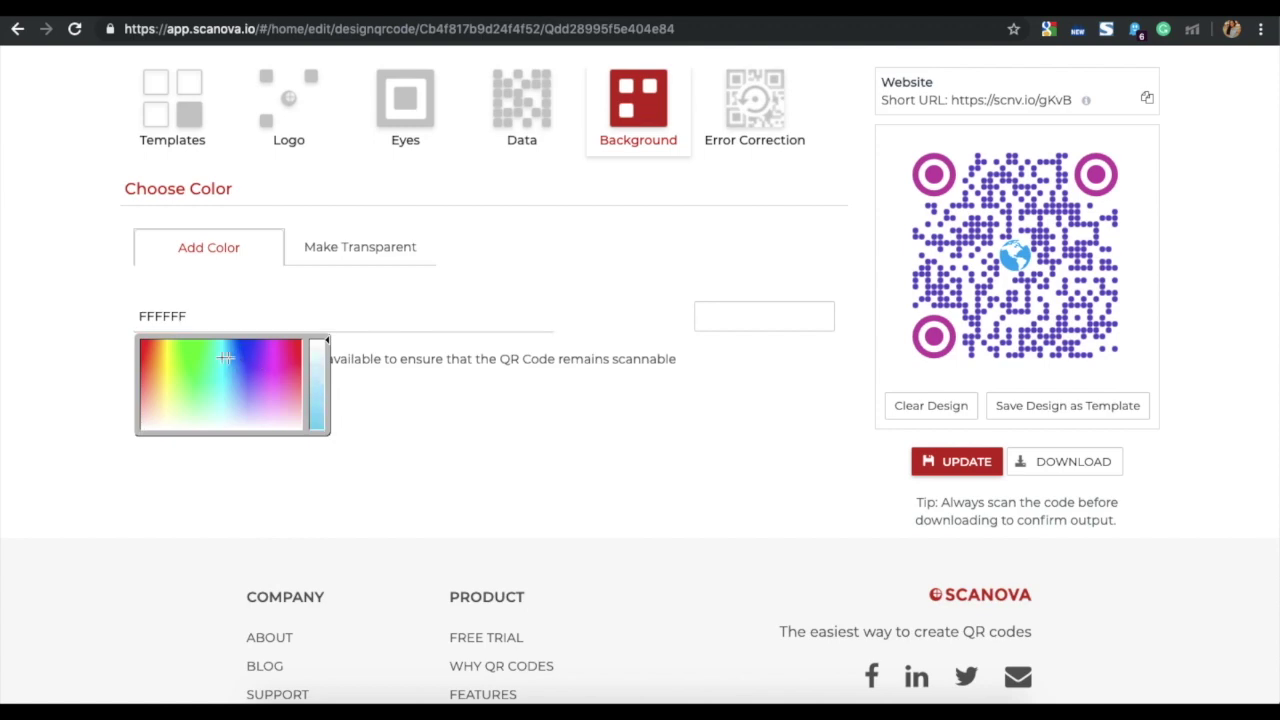
pyautogui.click(373, 408)
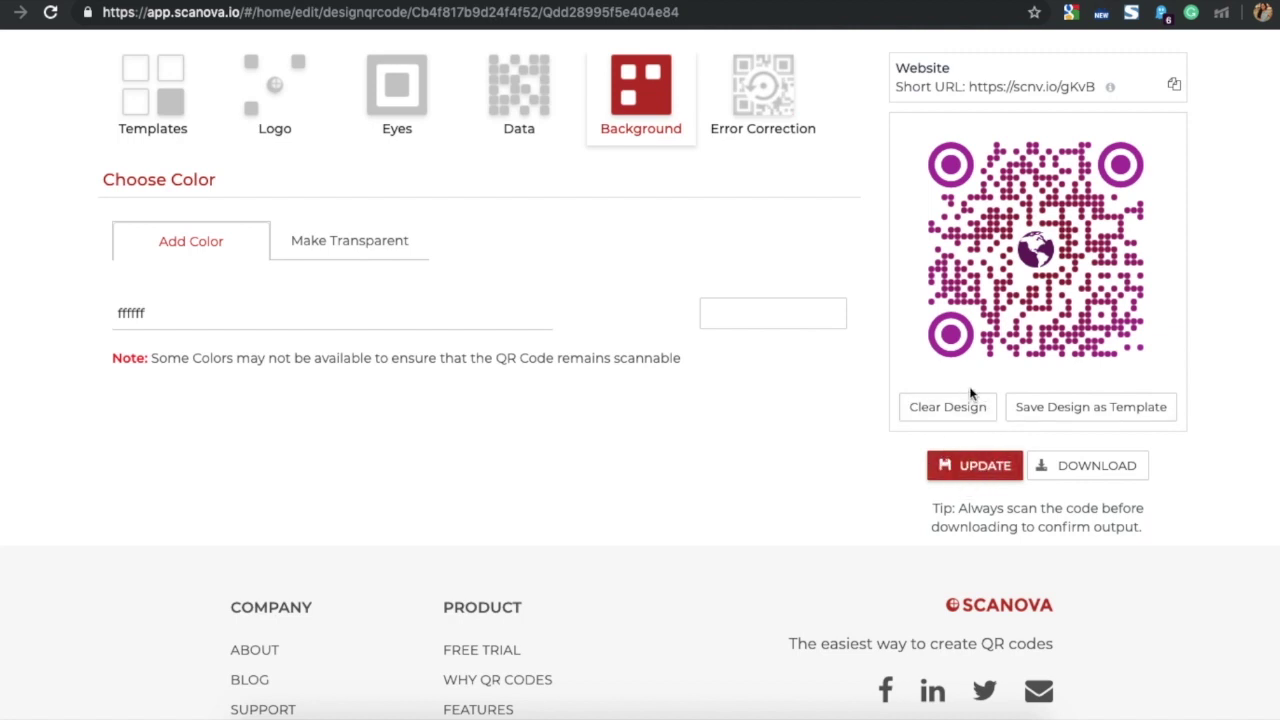
pyautogui.click(968, 480)
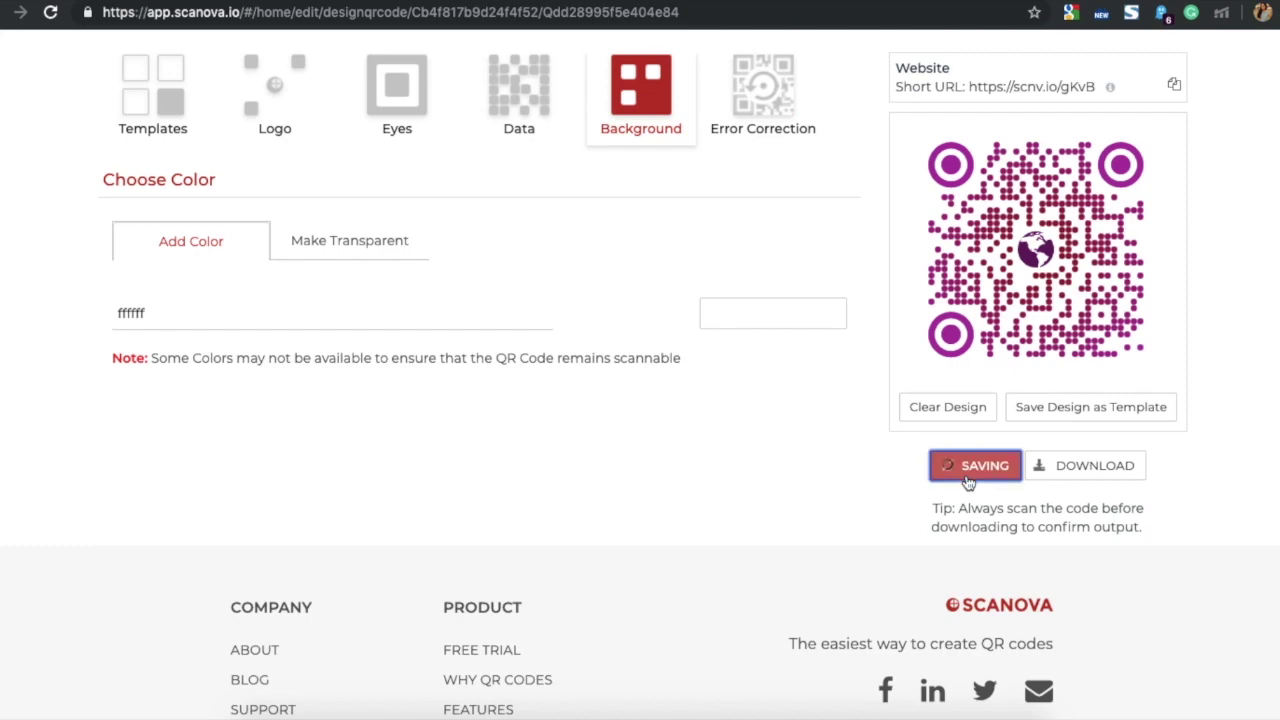
pyautogui.click(1100, 482)
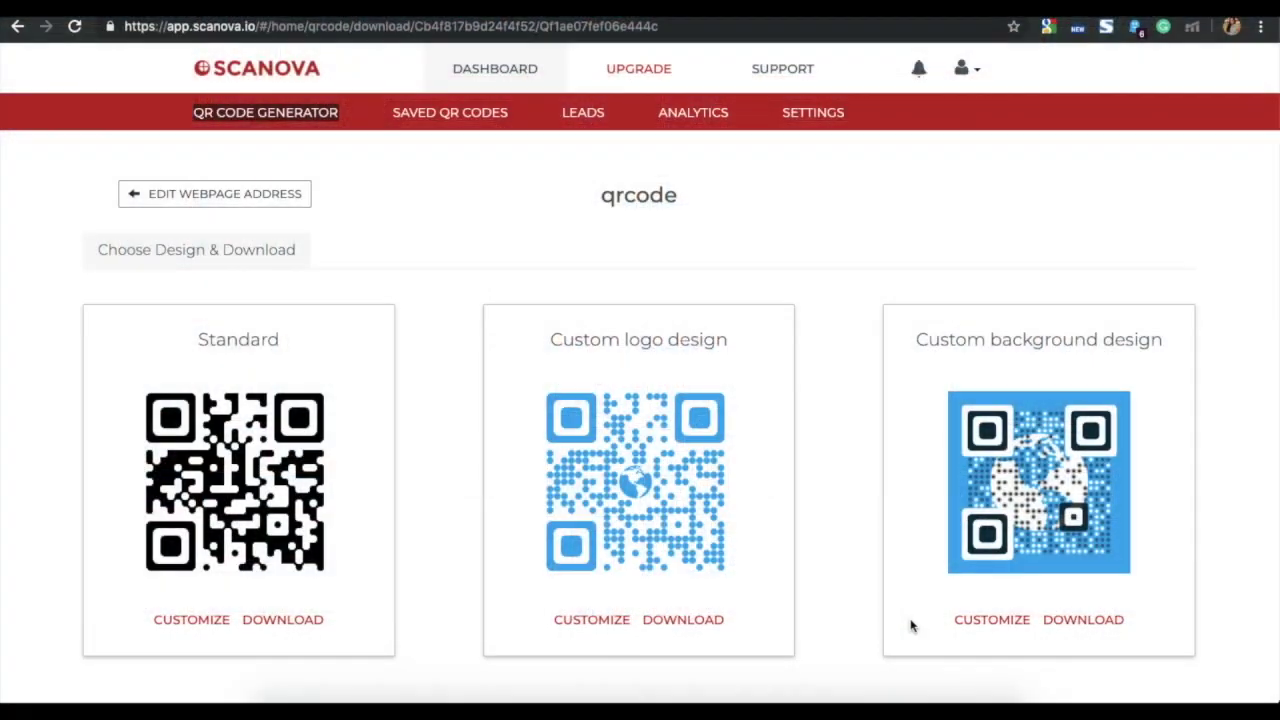
# Upload the blue brick-wall photo as the Website code's custom background image.
pyautogui.click(999, 621)
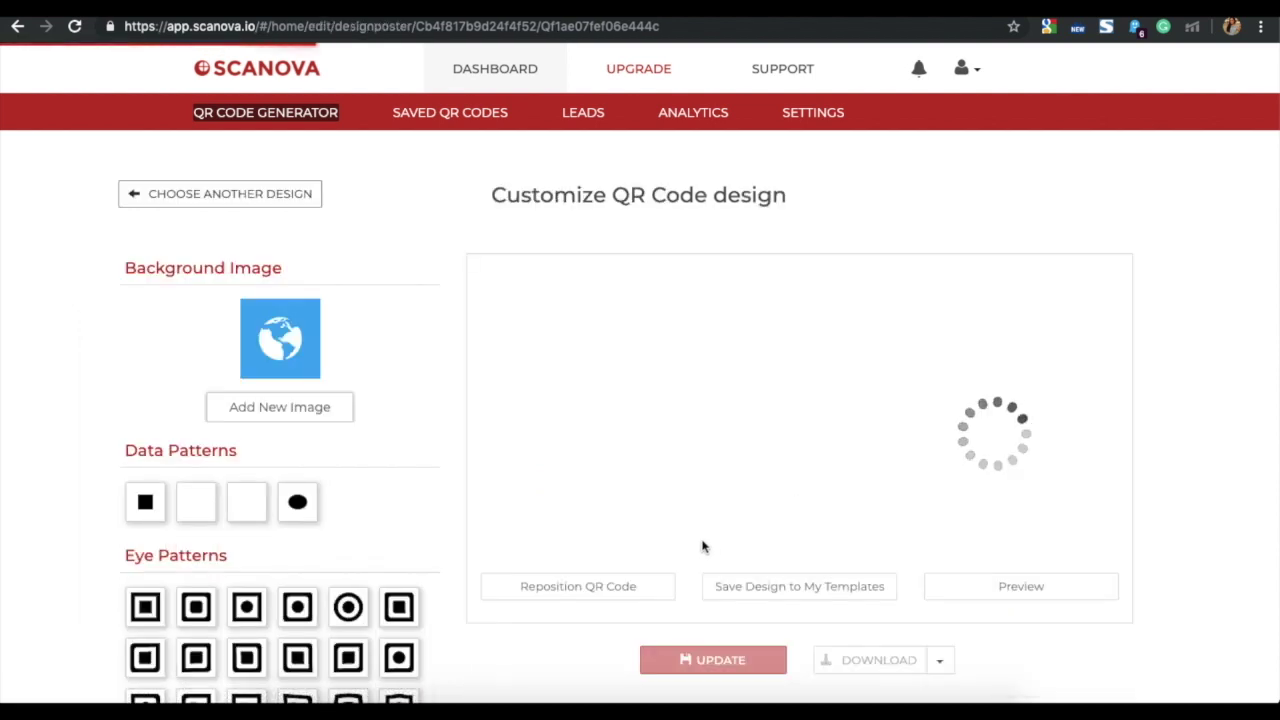
pyautogui.scroll(-2, 458, 562)
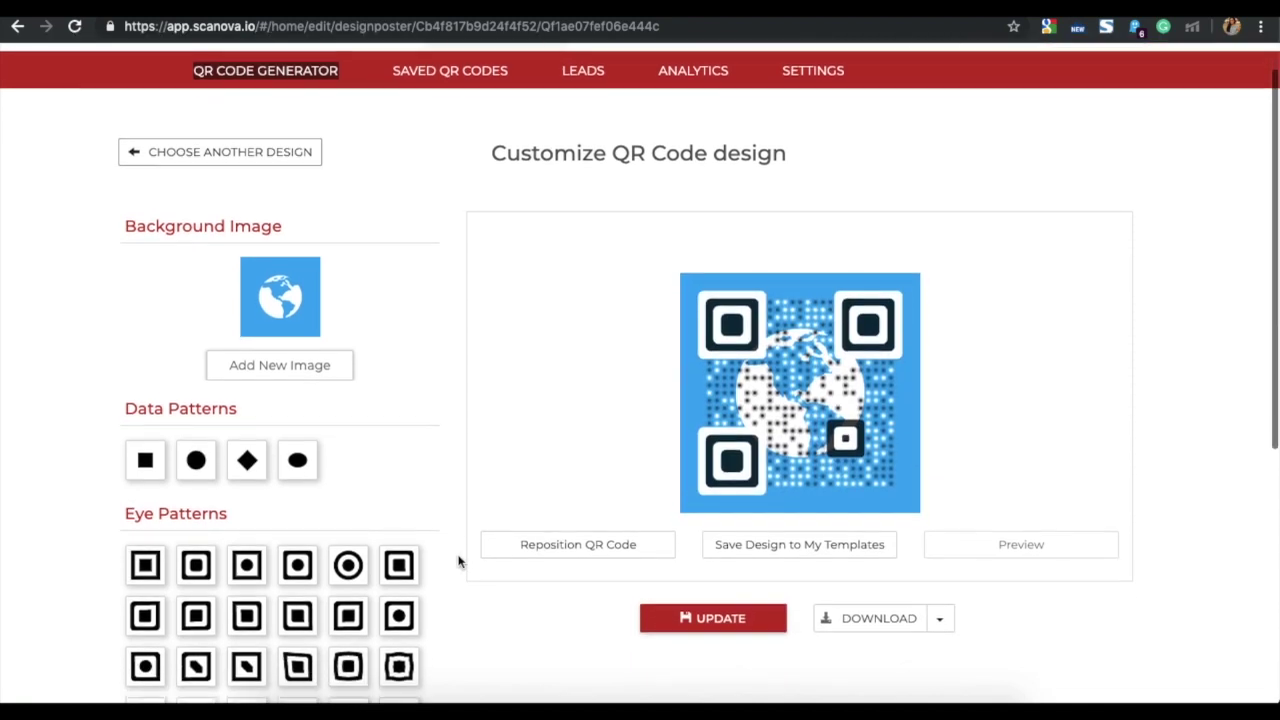
pyautogui.scroll(-2, 458, 562)
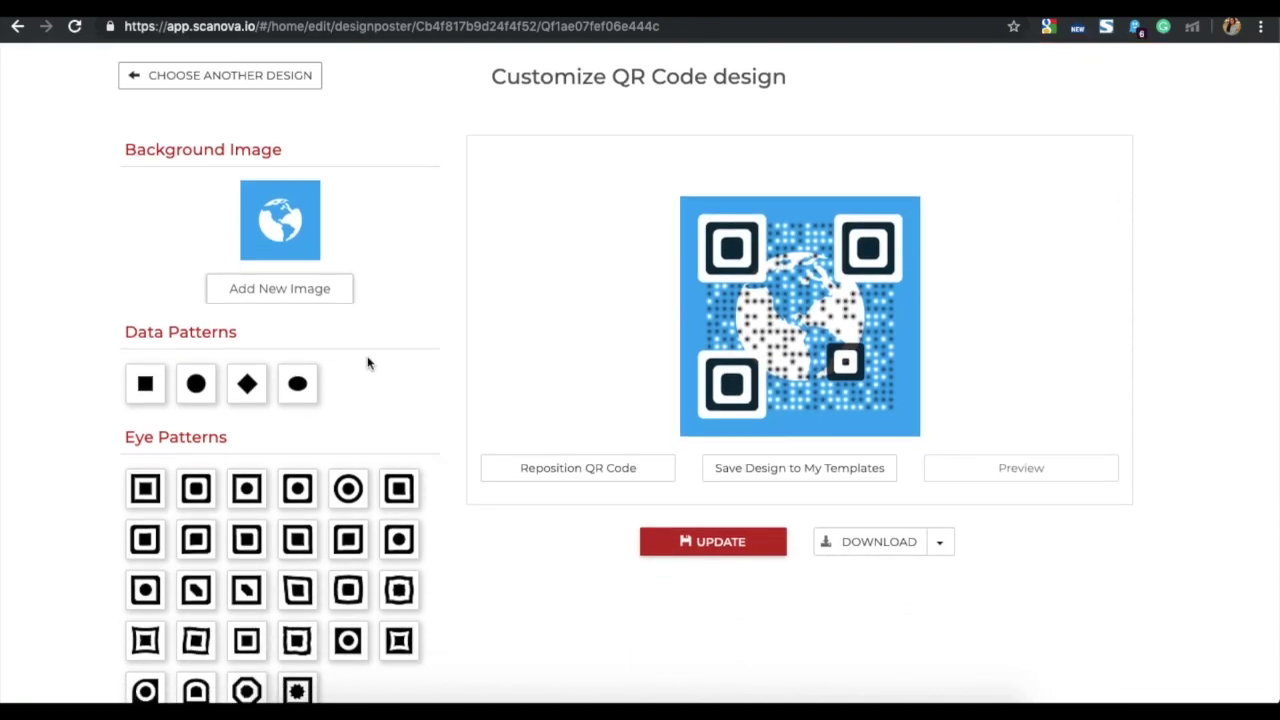
pyautogui.click(300, 290)
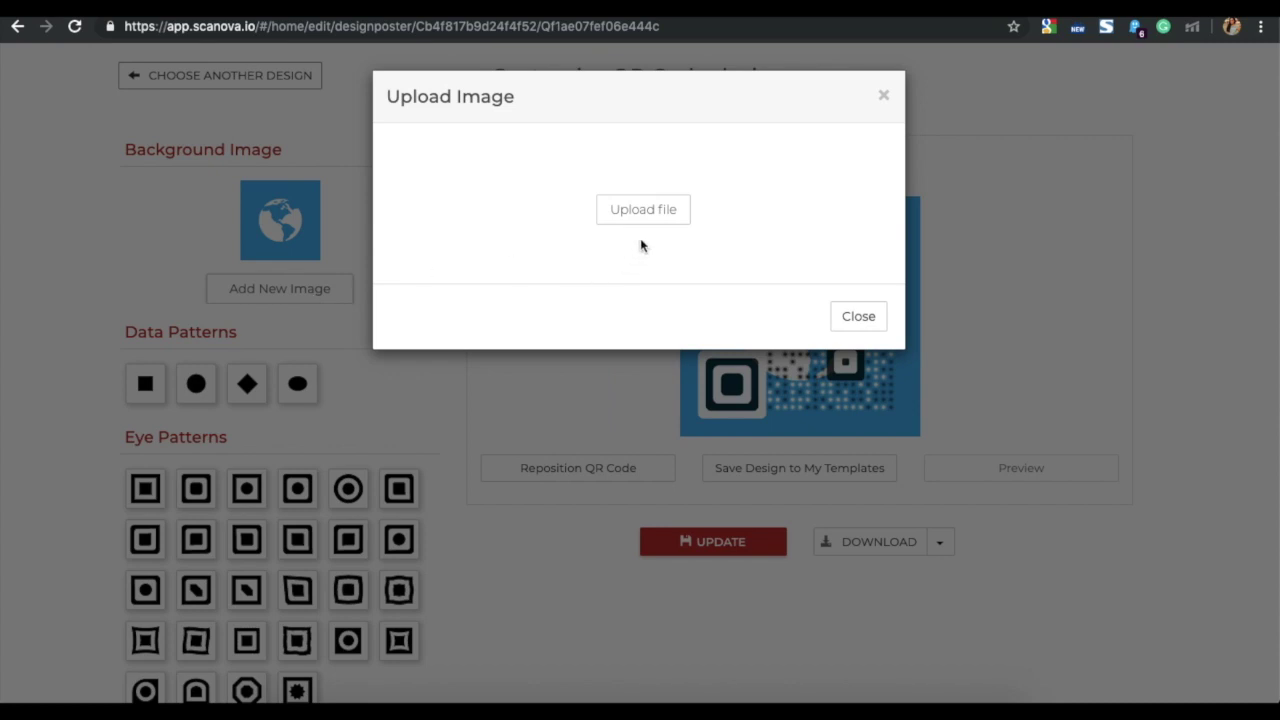
pyautogui.click(652, 216)
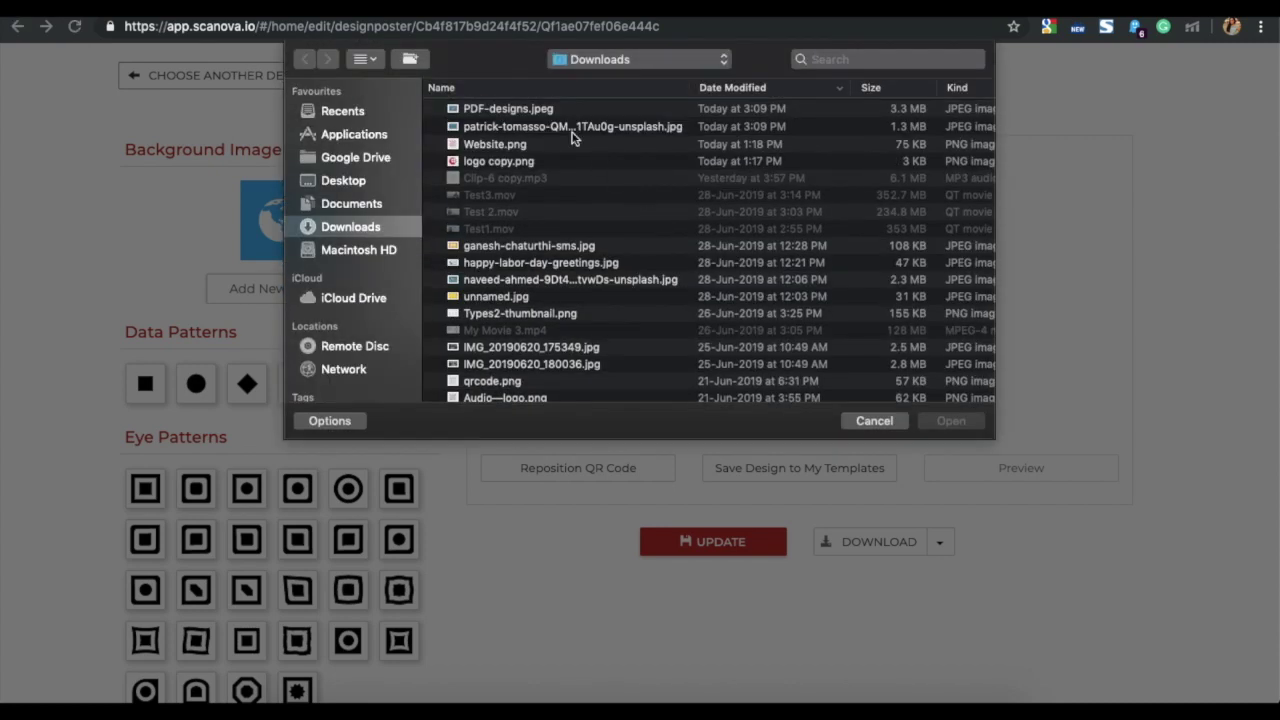
pyautogui.doubleClick(546, 127)
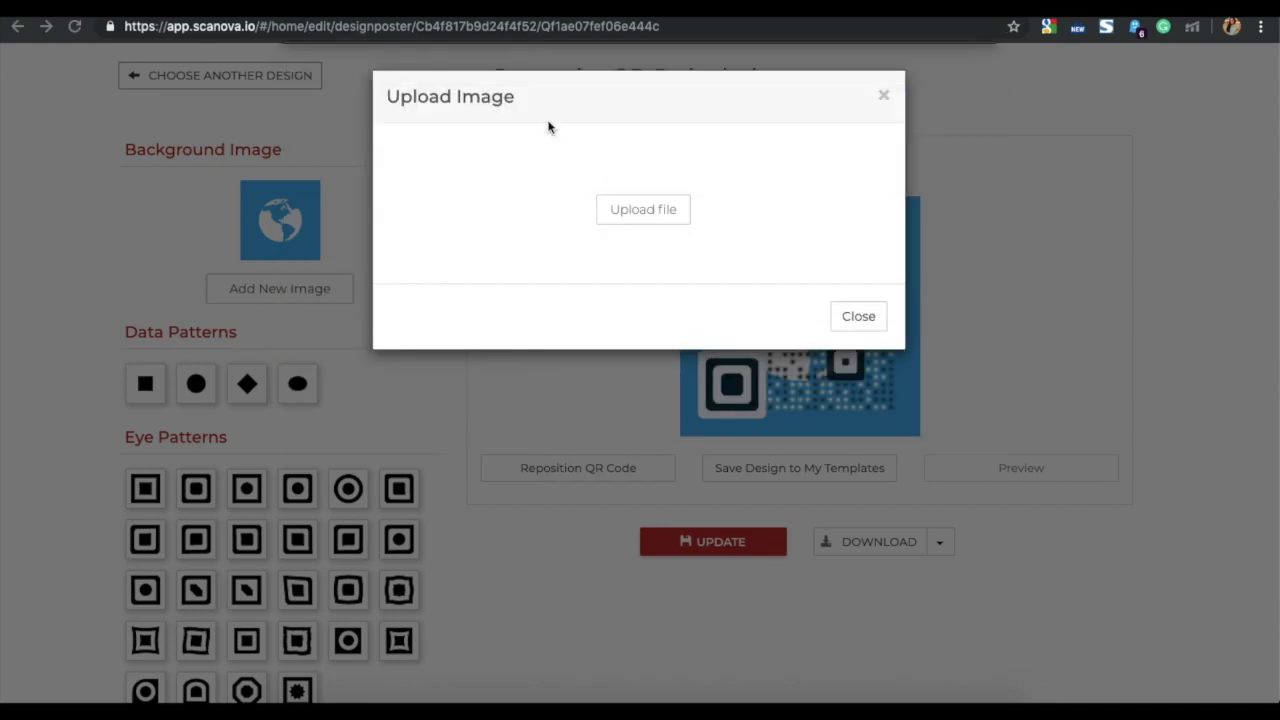
pyautogui.click(850, 318)
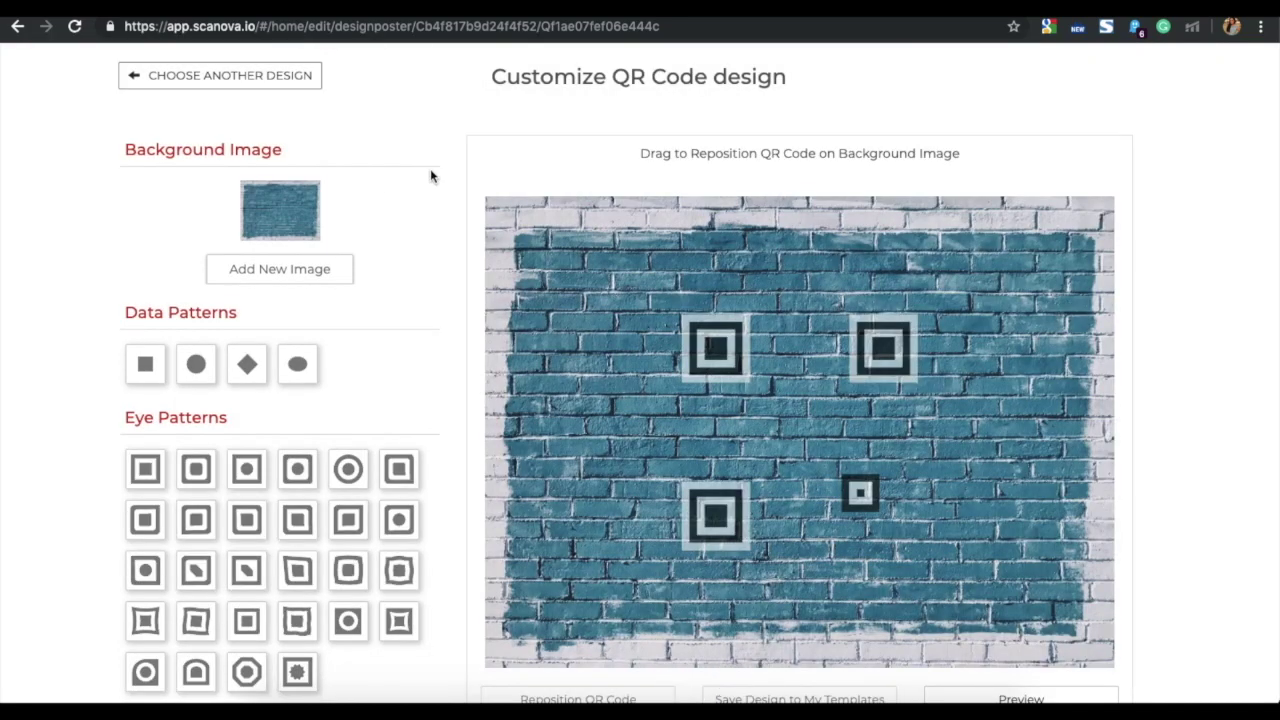
pyautogui.scroll(-2, 440, 280)
# Preview the code on the brick wall and try square, dot, diamond, then oval data patterns.
pyautogui.click(1003, 620)
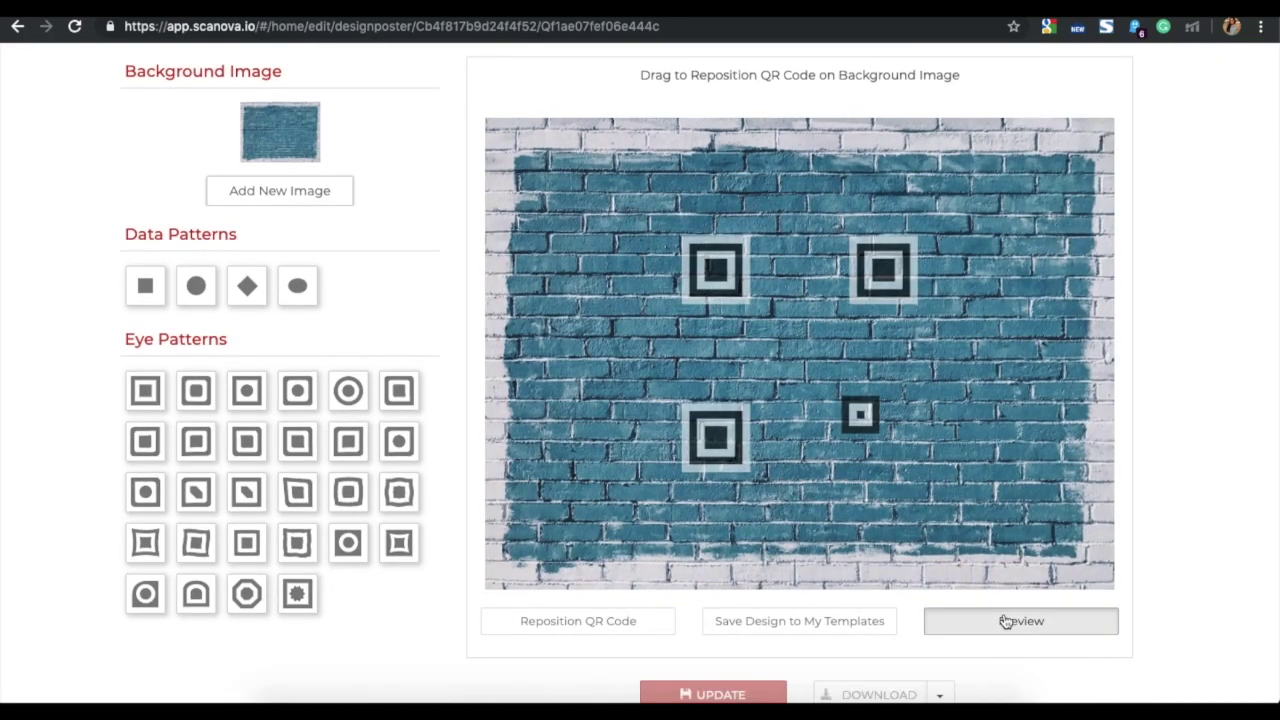
pyautogui.click(145, 290)
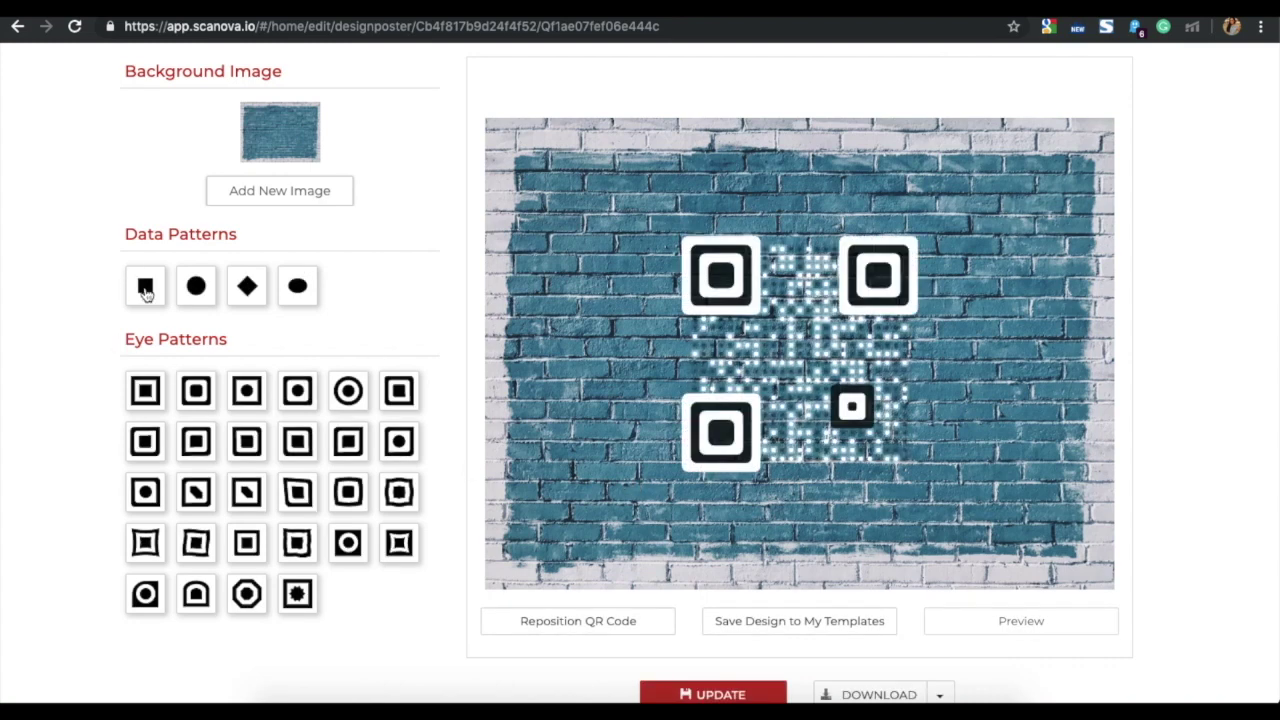
pyautogui.click(200, 290)
pyautogui.click(249, 290)
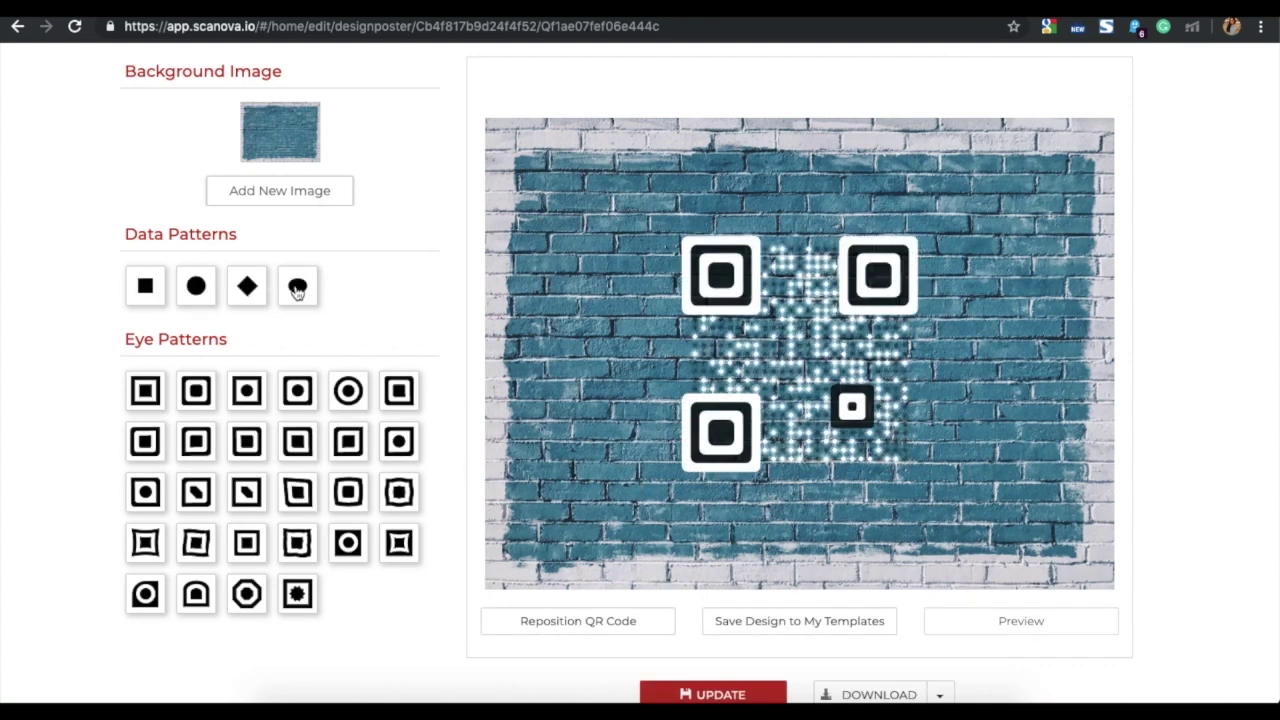
pyautogui.click(297, 290)
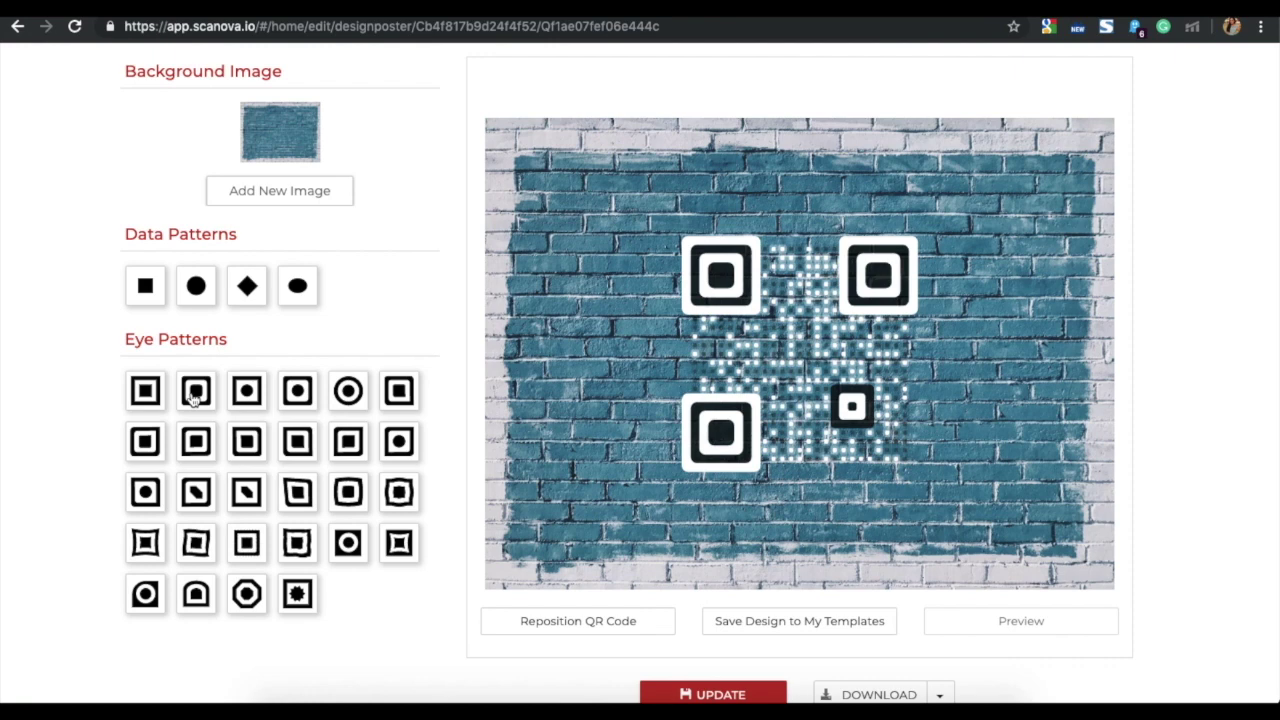
# Try round-centre and concentric-circle eye patterns, settling on rounded-square eyes.
pyautogui.click(248, 397)
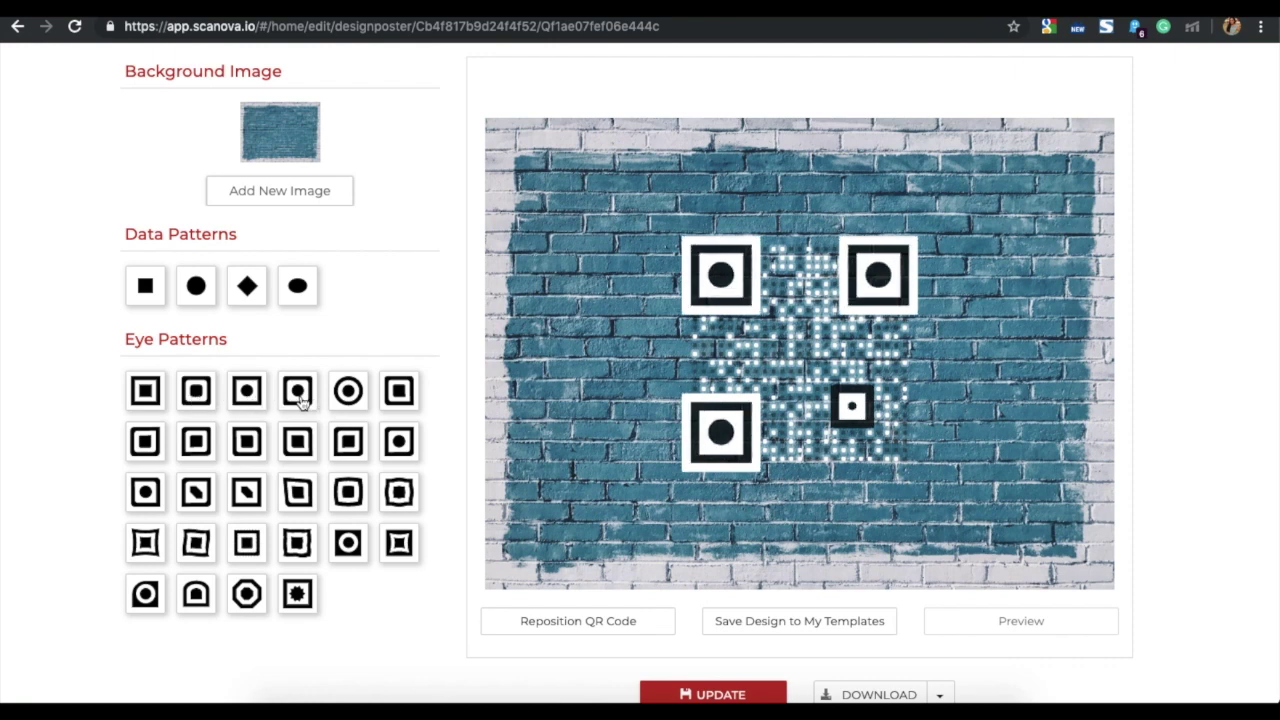
pyautogui.click(349, 393)
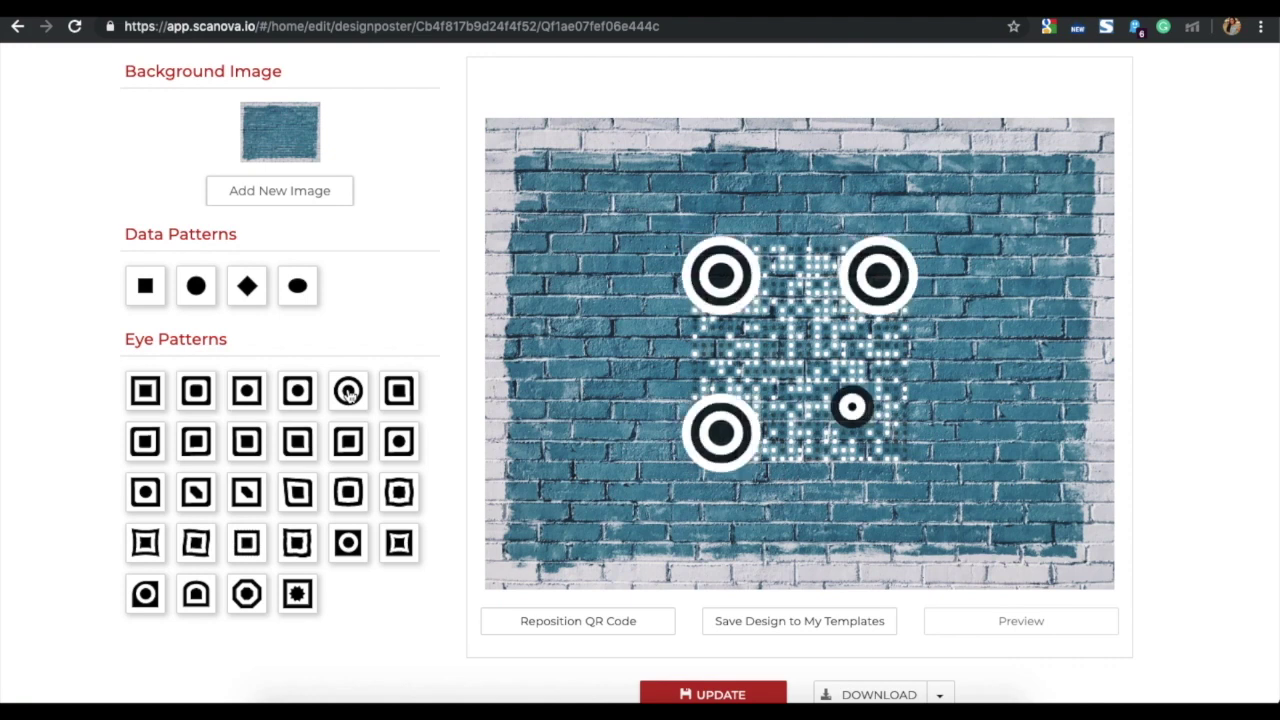
pyautogui.click(401, 399)
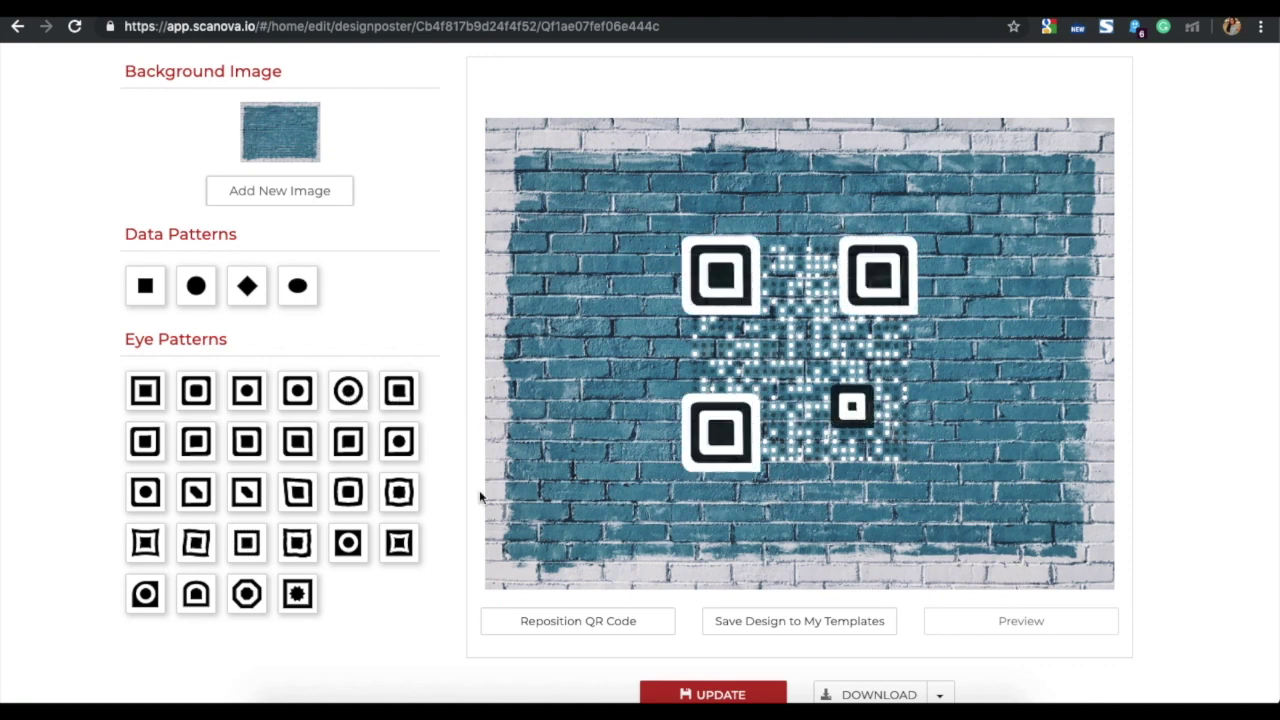
pyautogui.scroll(-1, 507, 546)
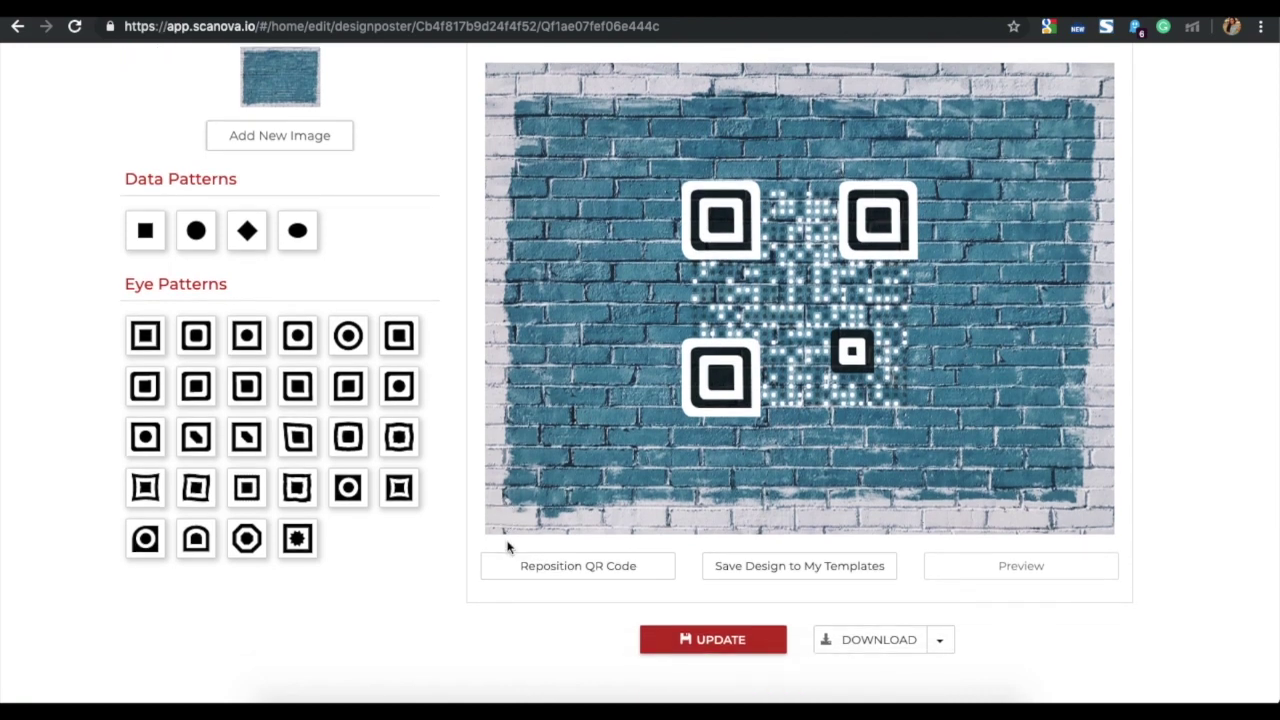